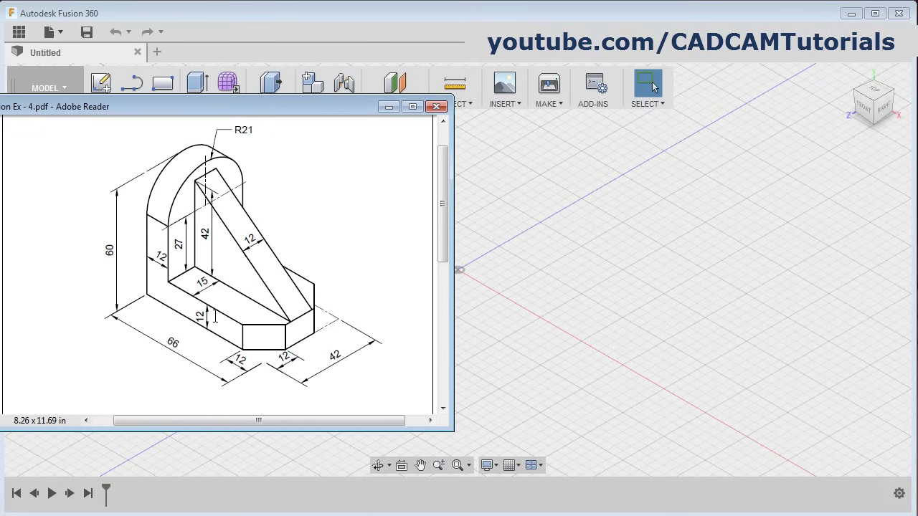
# Step: Sketch a center rectangle on the horizontal plane at the origin, 66 mm along the red axis and 42 mm across, and finish the sketch
pyautogui.click(578, 230)
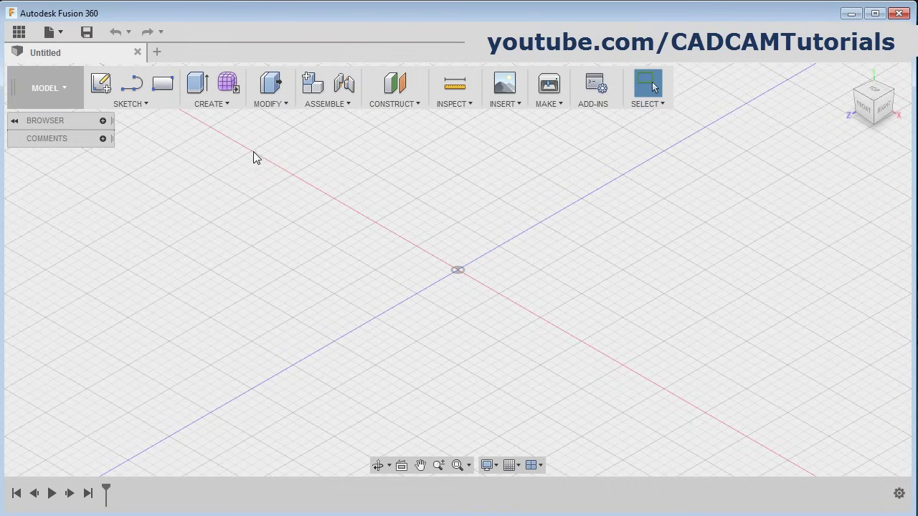
pyautogui.click(163, 89)
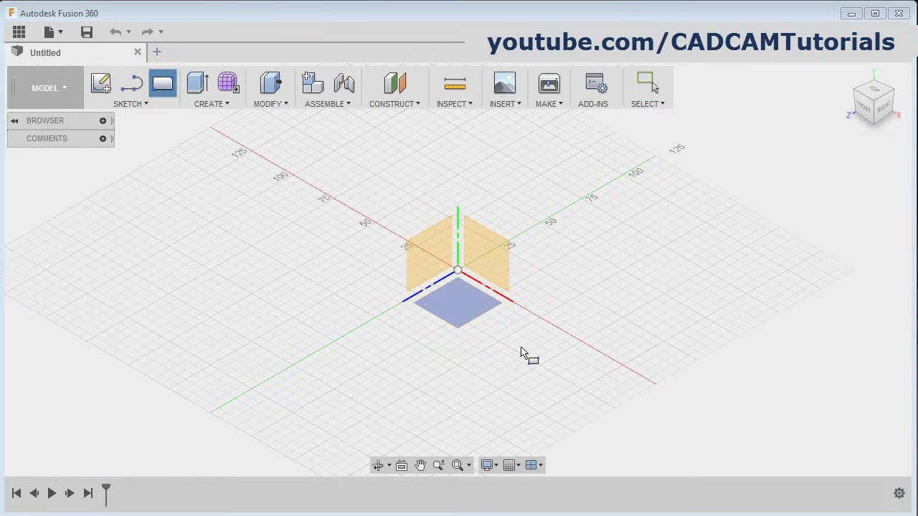
pyautogui.click(456, 301)
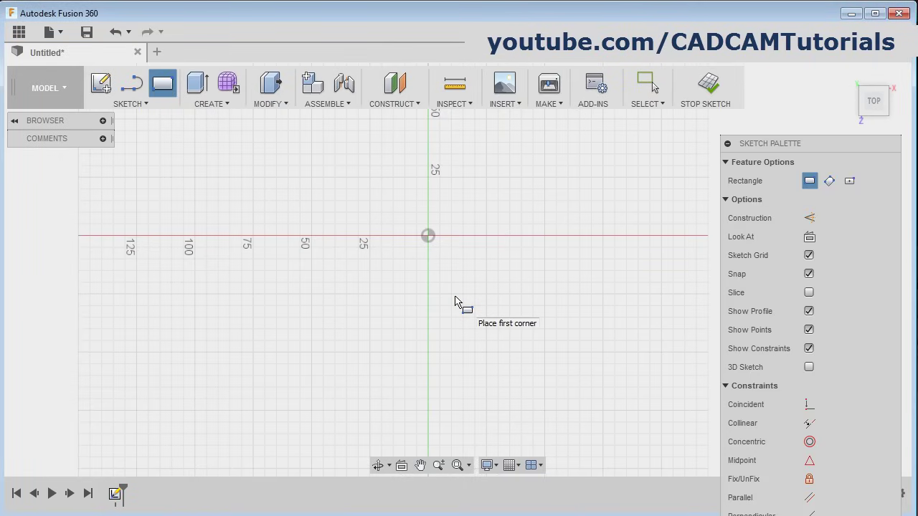
pyautogui.click(850, 182)
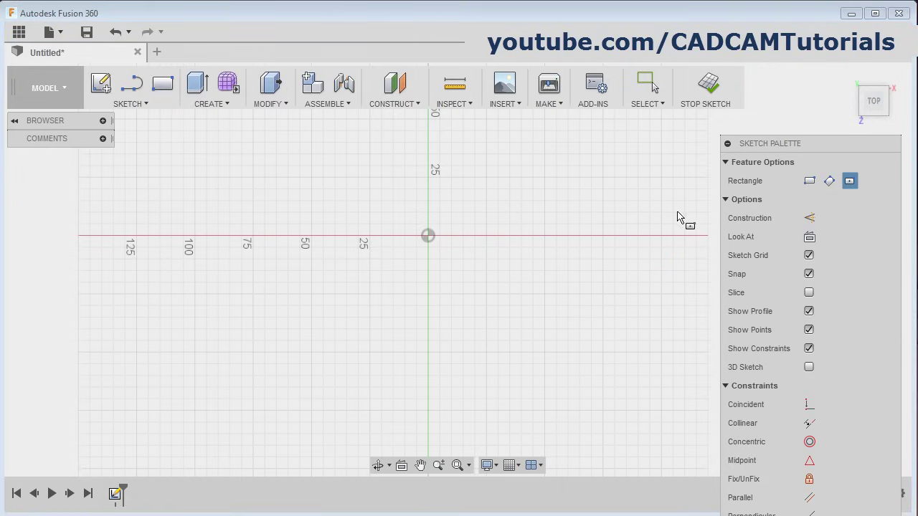
pyautogui.click(428, 235)
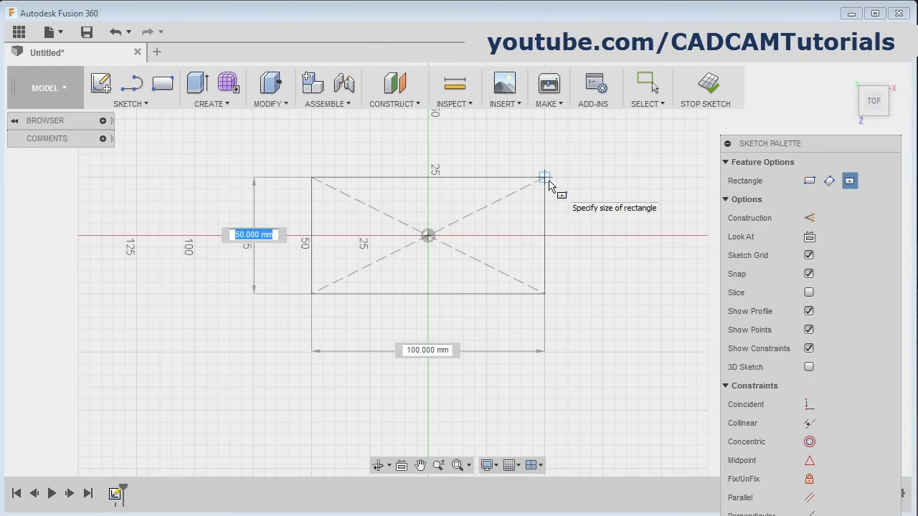
pyautogui.write('42')
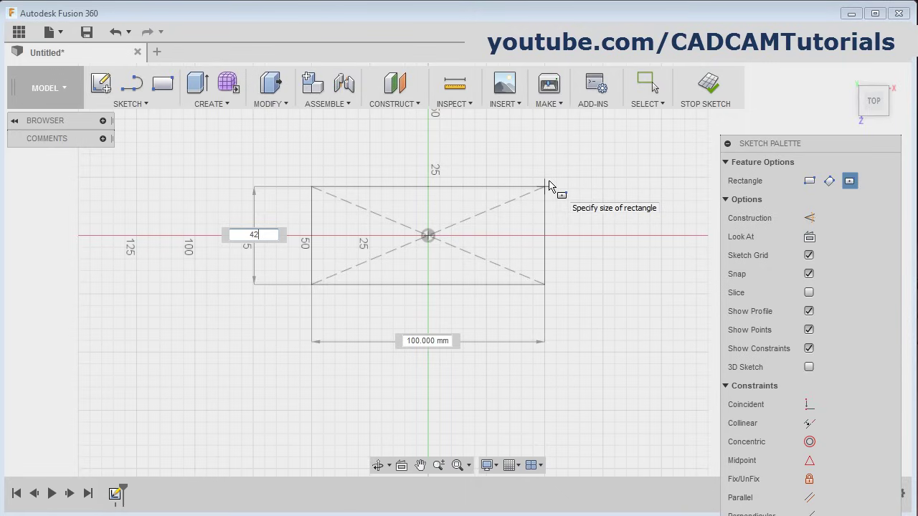
pyautogui.press('Tab')
pyautogui.write('6')
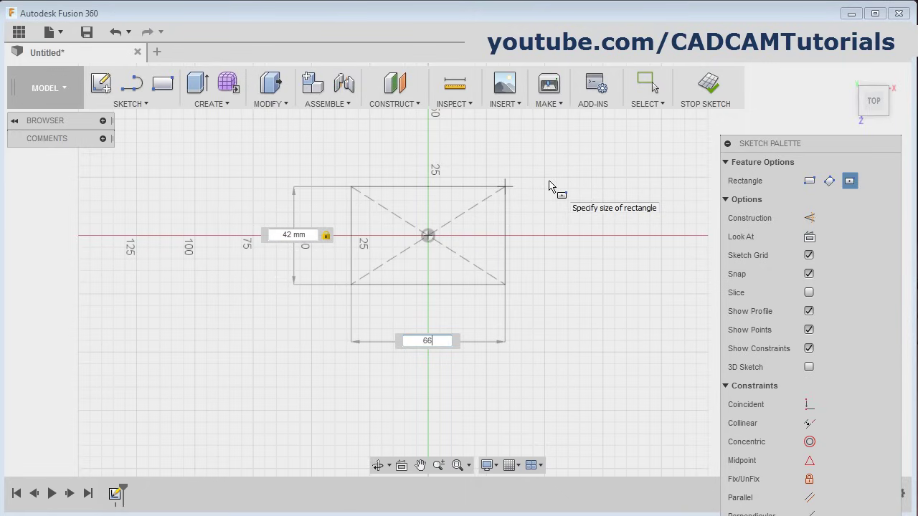
pyautogui.write('6')
pyautogui.press('Return')
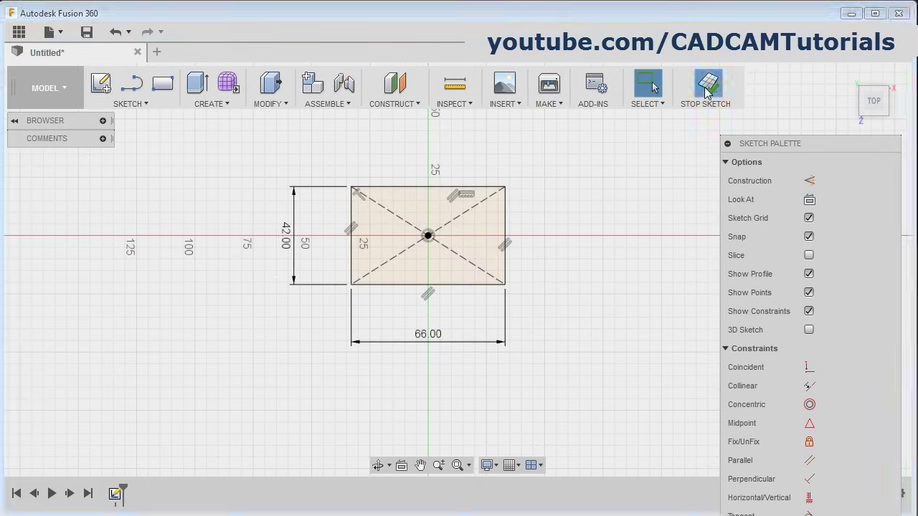
pyautogui.click(707, 87)
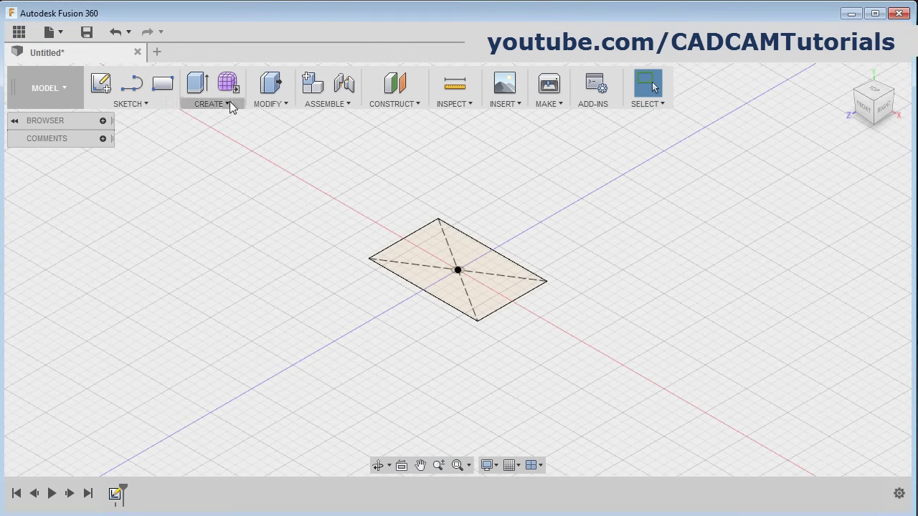
# Step: Extrude the rectangle profile 12 mm upward as a new body to form the base plate
pyautogui.click(198, 82)
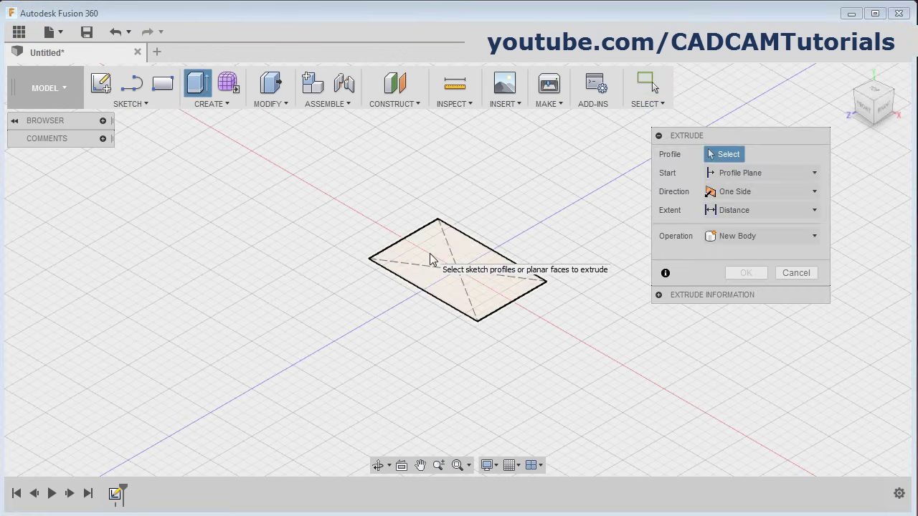
pyautogui.click(432, 259)
pyautogui.write('1')
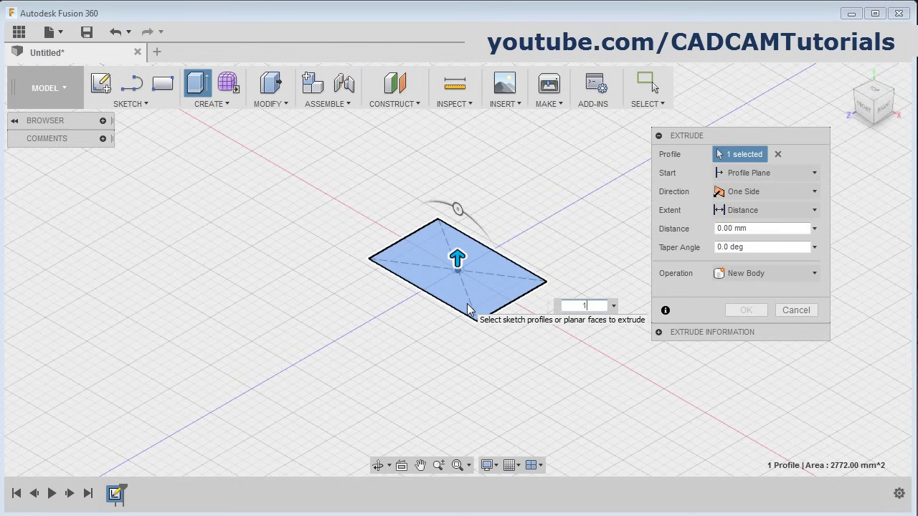
pyautogui.write('2')
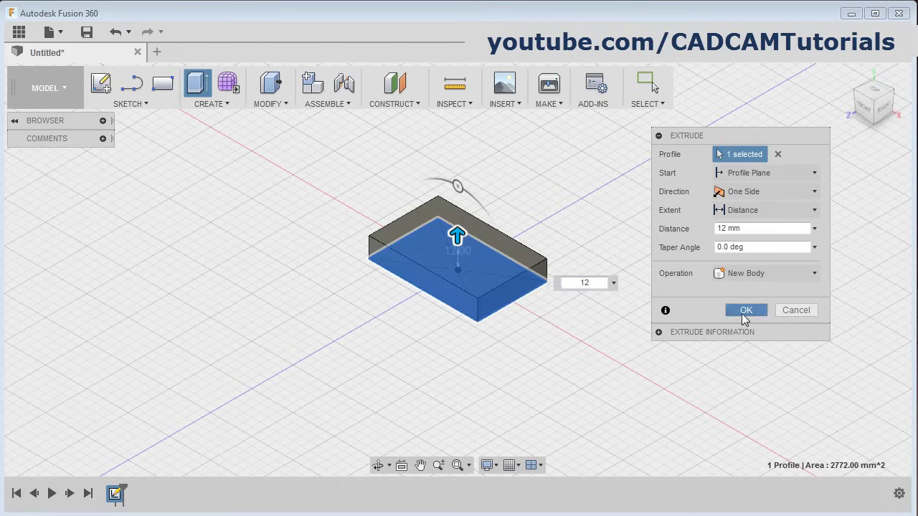
pyautogui.click(742, 314)
# Step: Chamfer the two vertical edges at the front end of the base plate with an equal distance of 12 mm
pyautogui.hotkey('alt', 'Tab')
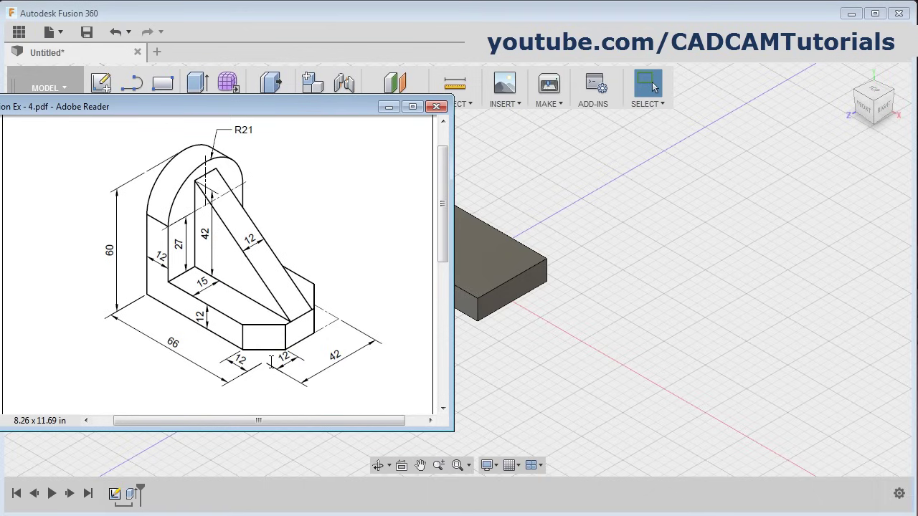
pyautogui.click(595, 254)
pyautogui.click(284, 104)
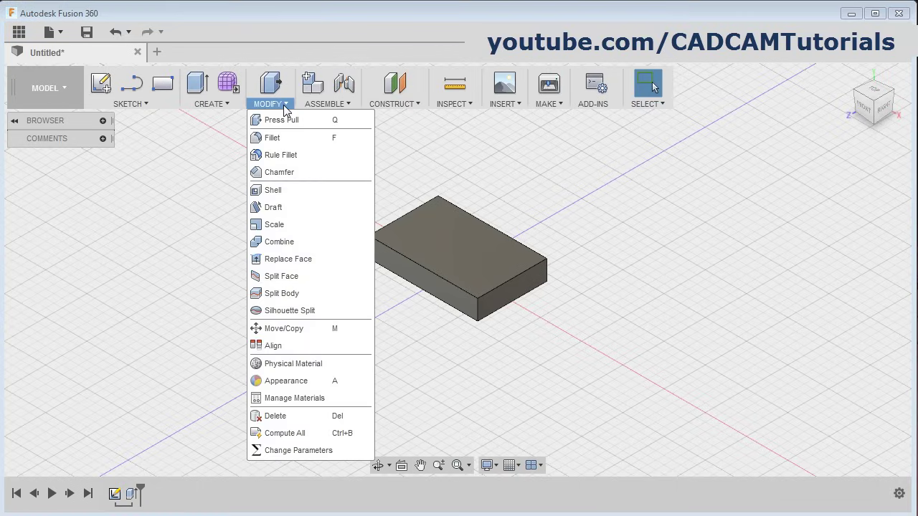
pyautogui.click(296, 188)
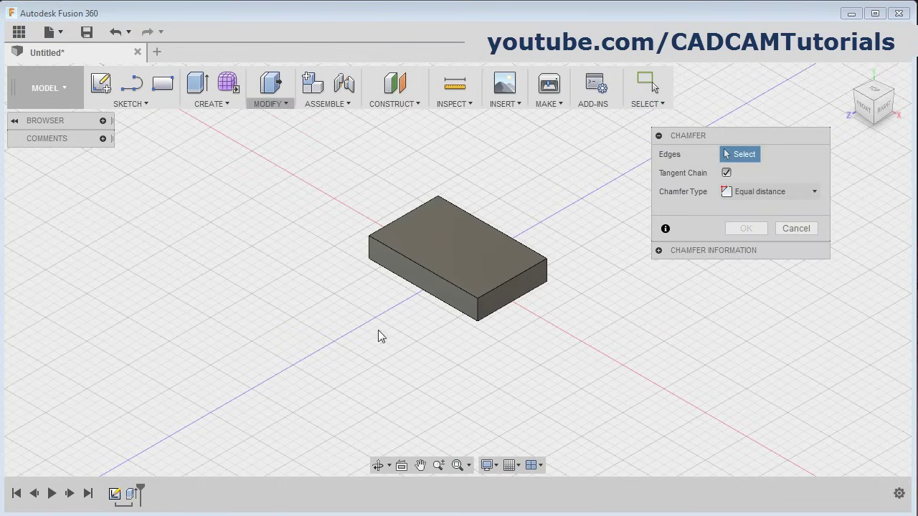
pyautogui.click(478, 311)
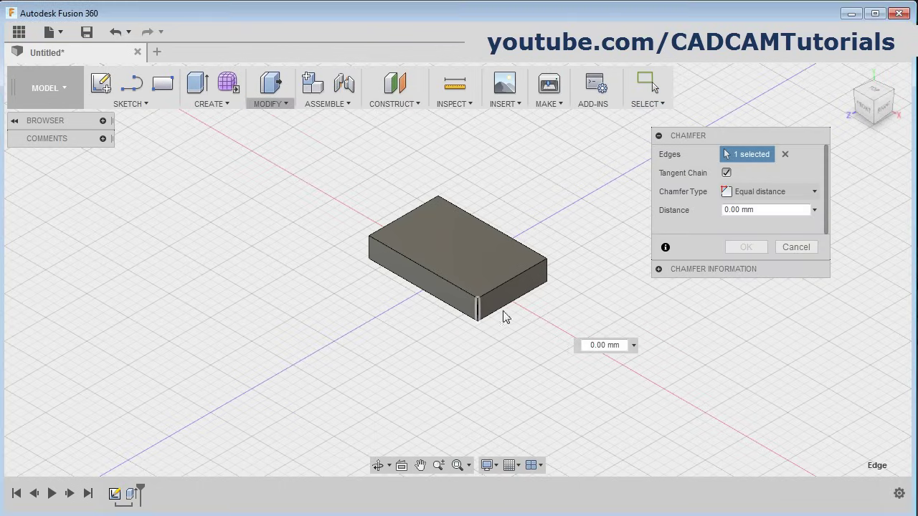
pyautogui.click(549, 281)
pyautogui.write('1')
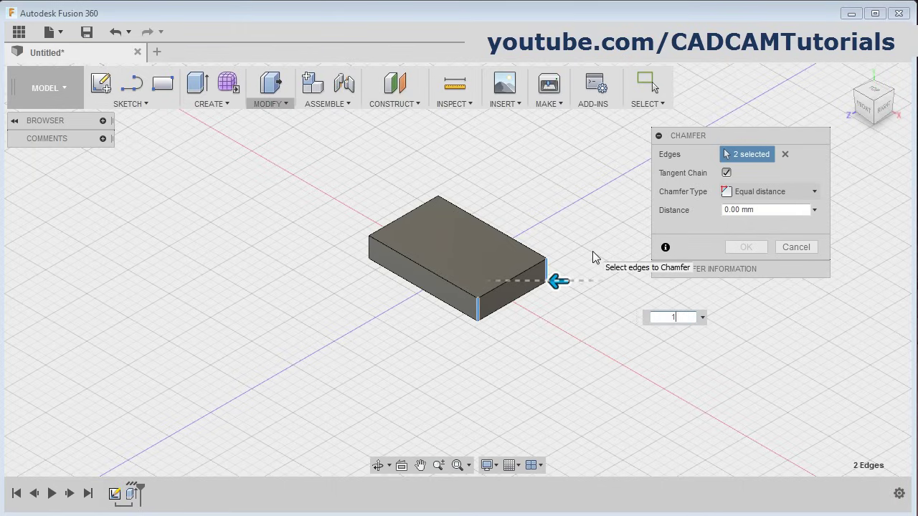
pyautogui.write('2')
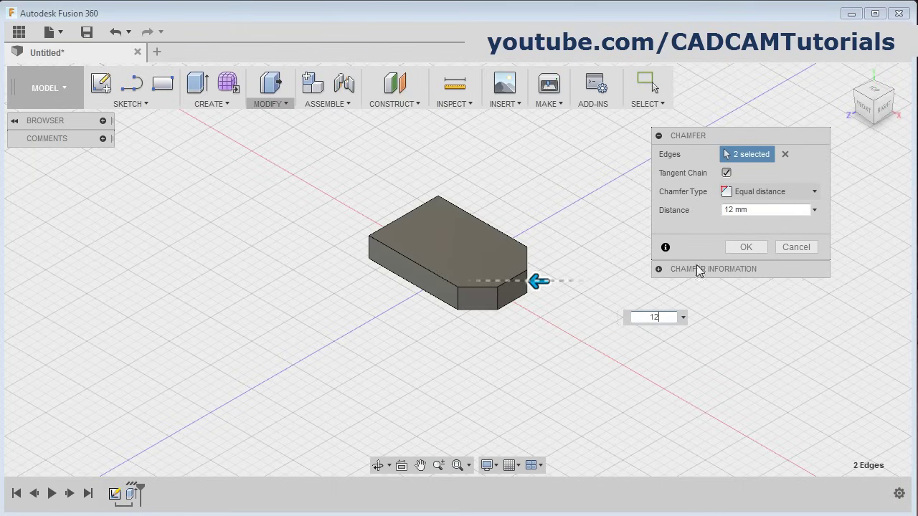
pyautogui.click(747, 248)
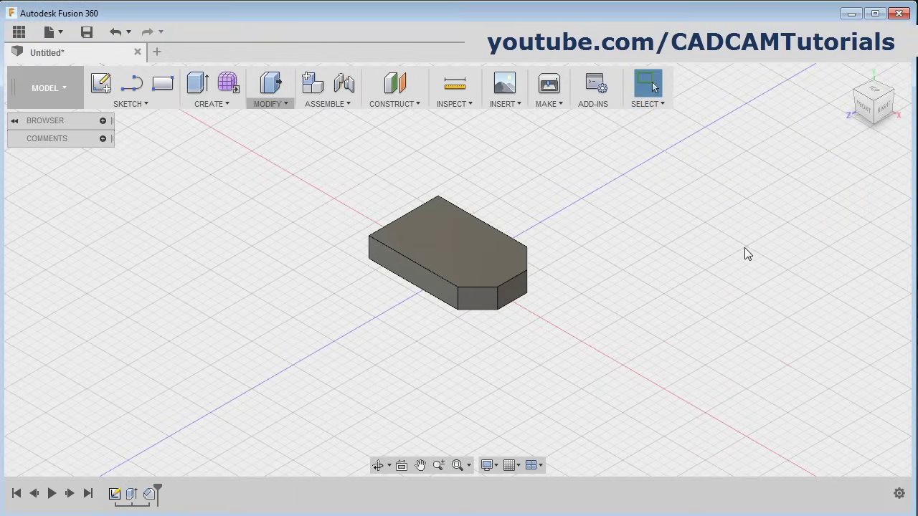
# Step: Sketch a 12 mm wide rectangle on the base's top face along the unchamfered end, spanning the plate's full width, and finish the sketch
pyautogui.hotkey('alt', 'Tab')
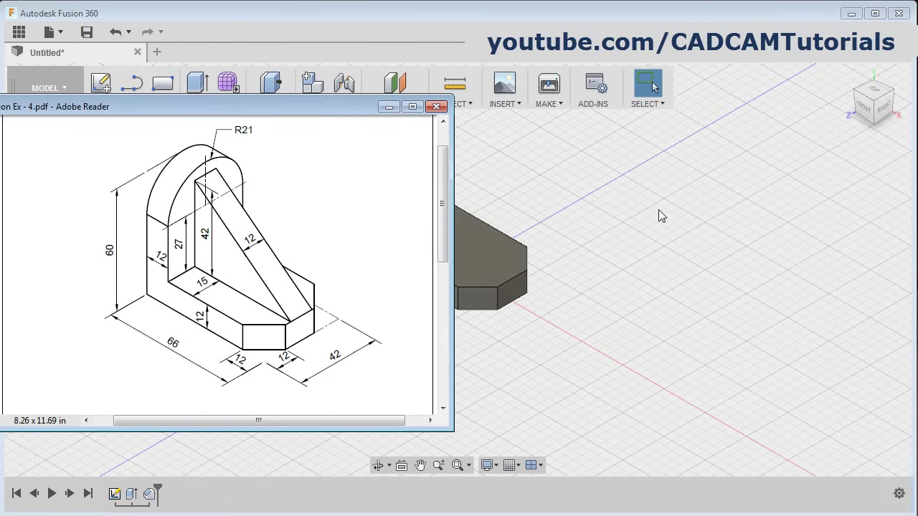
pyautogui.click(637, 206)
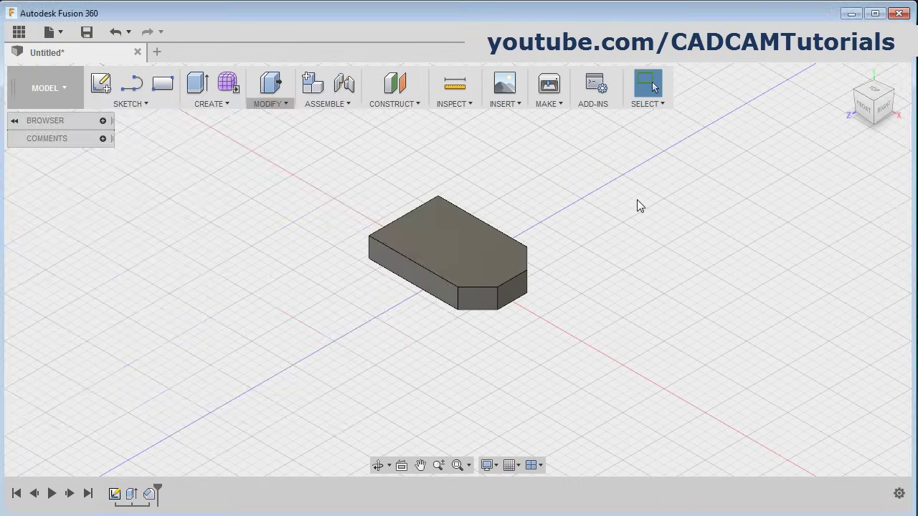
pyautogui.click(162, 85)
pyautogui.click(401, 240)
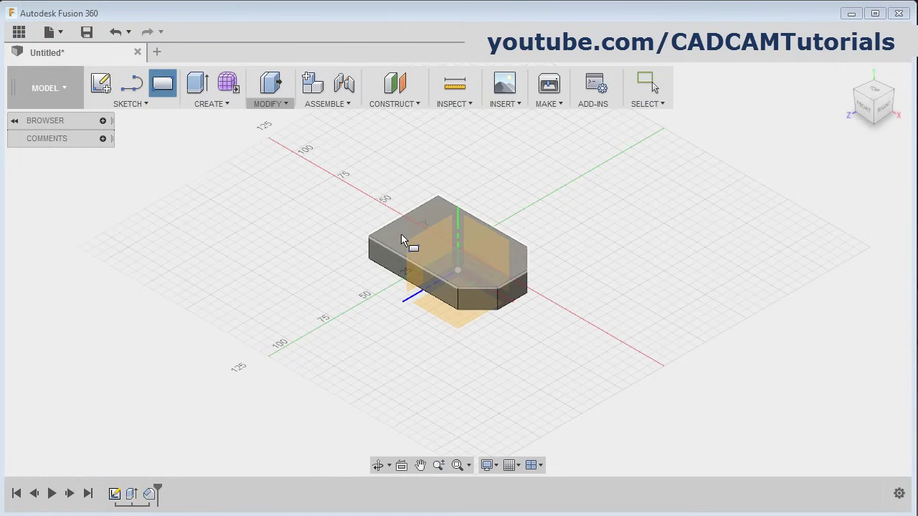
pyautogui.click(400, 237)
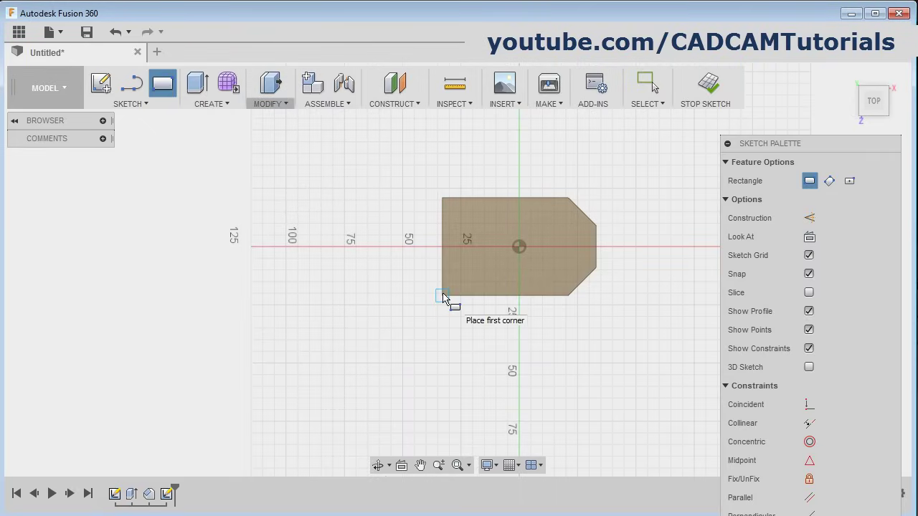
pyautogui.click(442, 295)
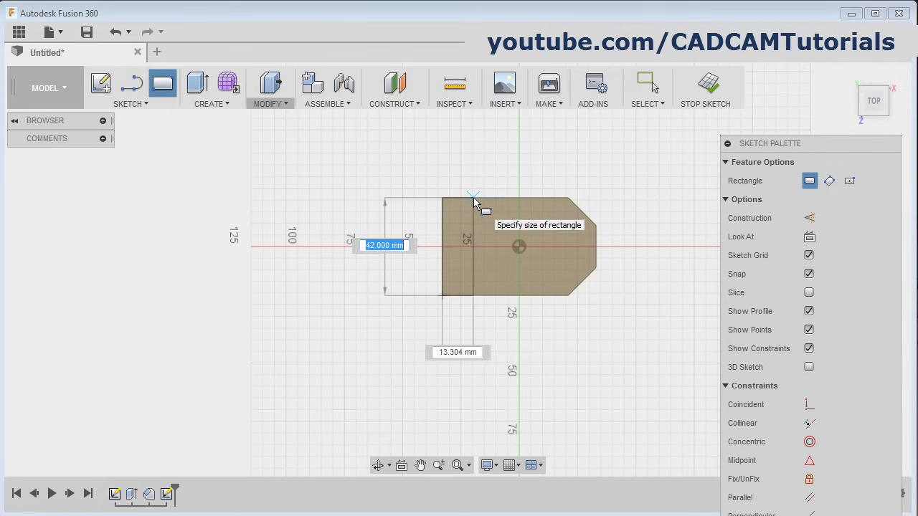
pyautogui.press('Tab')
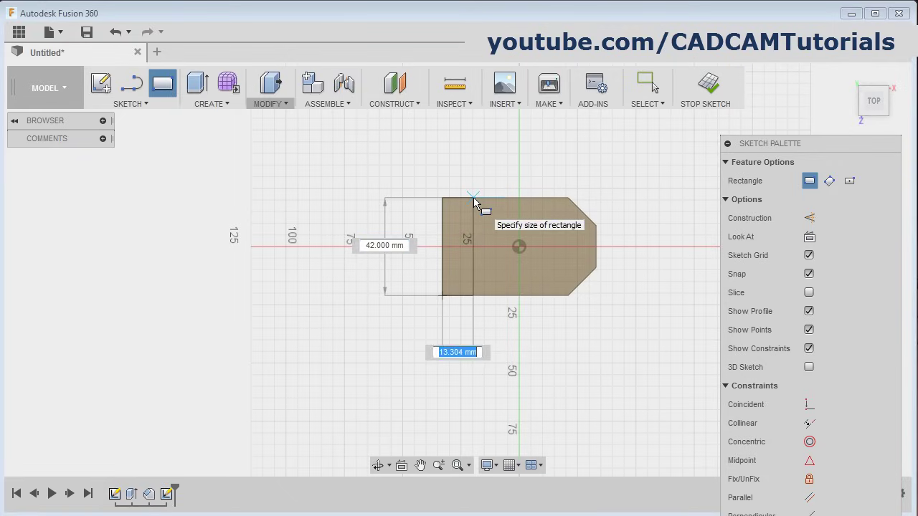
pyautogui.write('12')
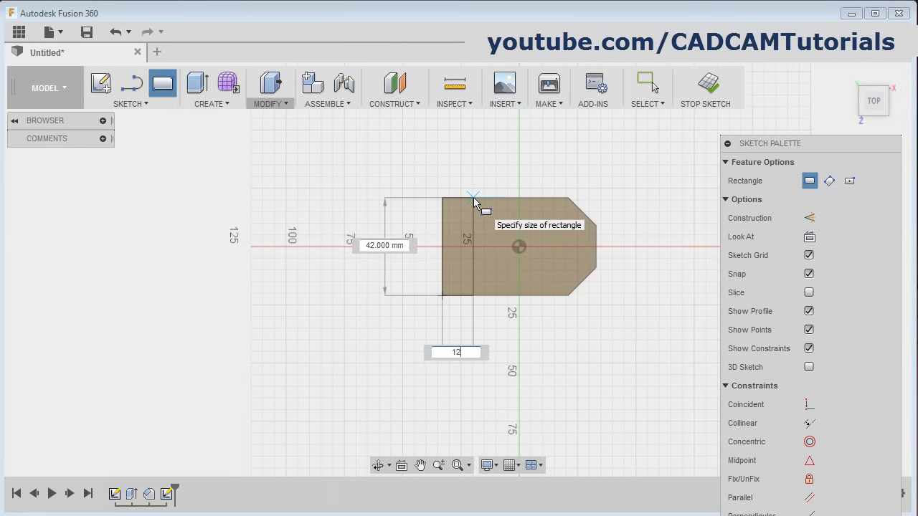
pyautogui.press('Return')
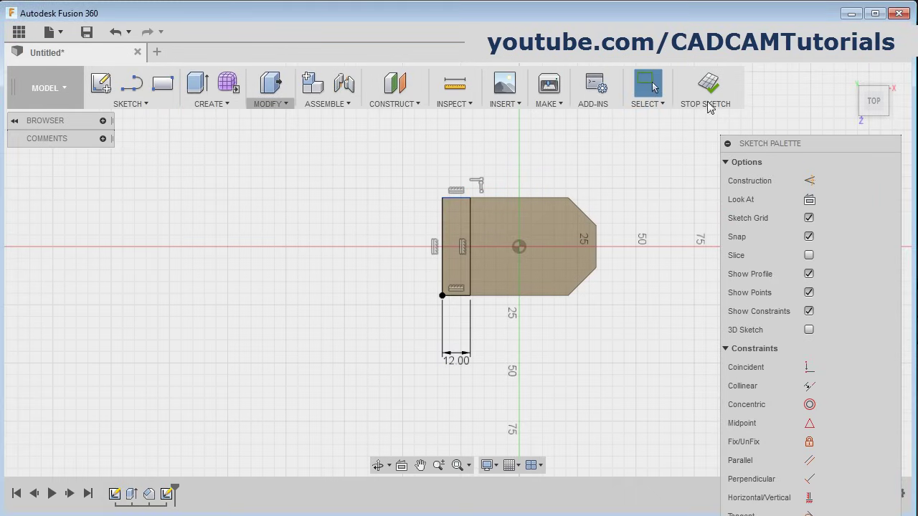
pyautogui.click(709, 86)
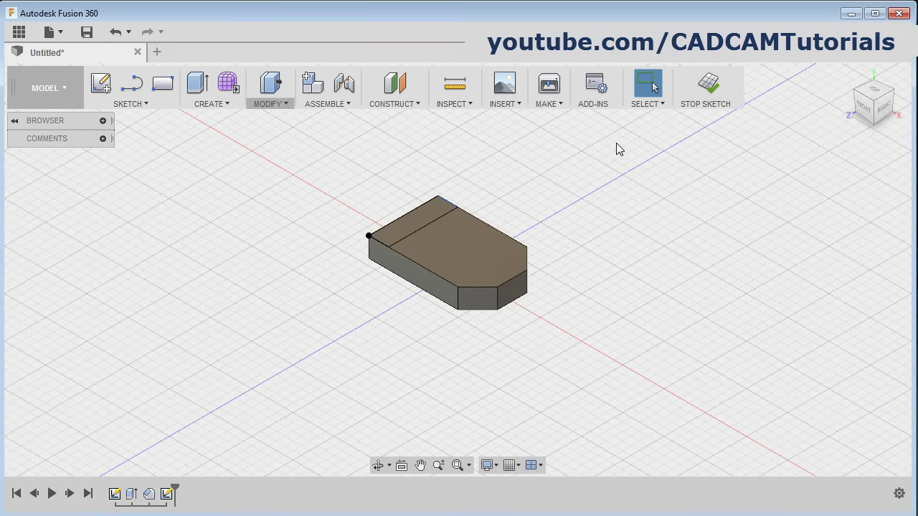
# Step: Extrude the 12 mm strip upward by 60-12 mm, joined to the base, to form the upright plate
pyautogui.click(198, 82)
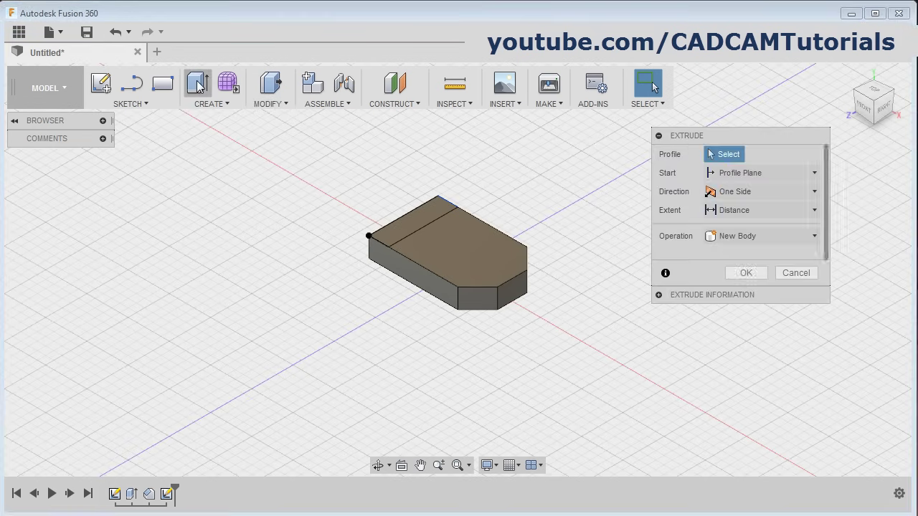
pyautogui.click(423, 217)
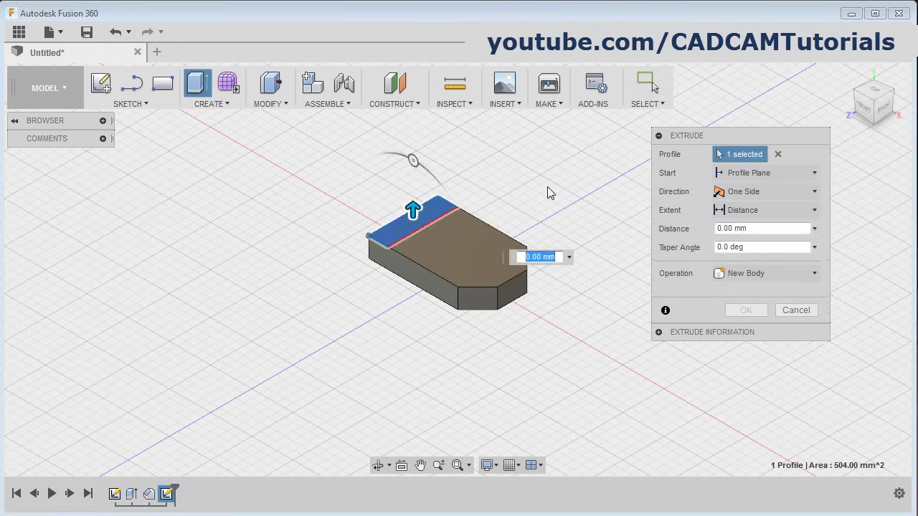
pyautogui.write('60-12')
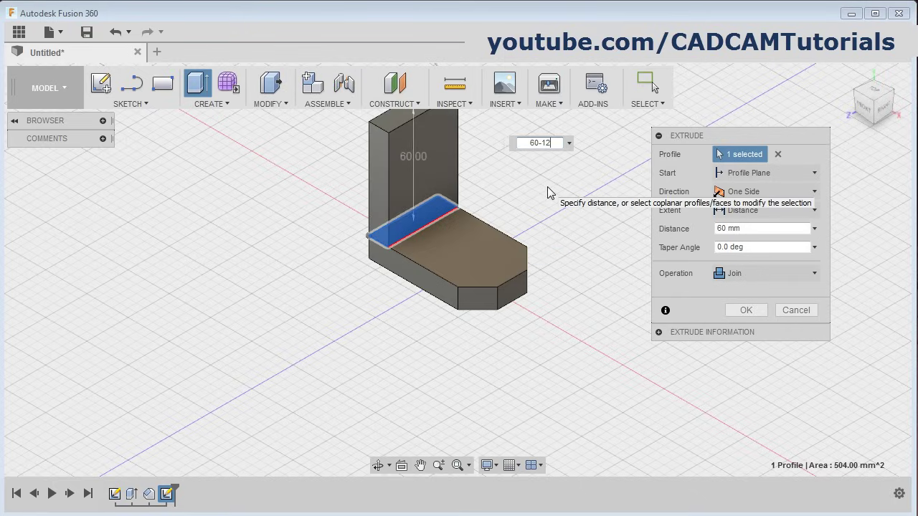
pyautogui.press('Return')
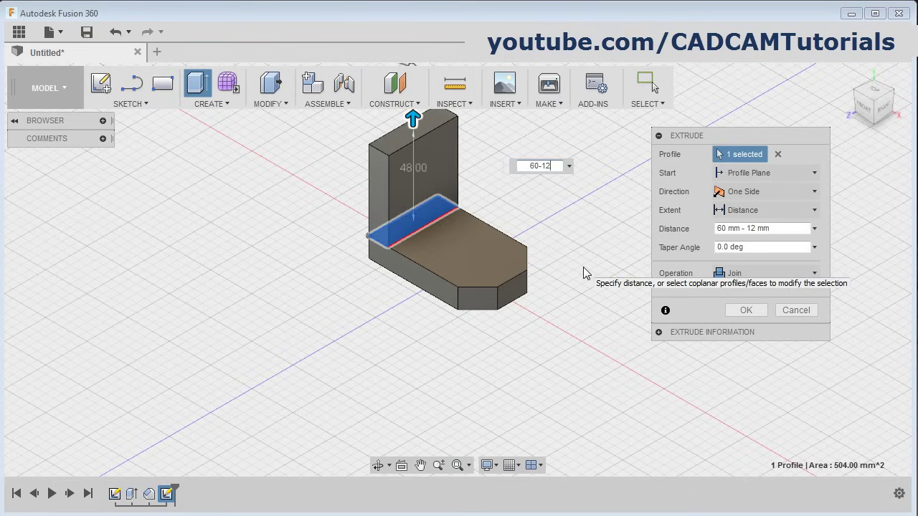
pyautogui.press('Return')
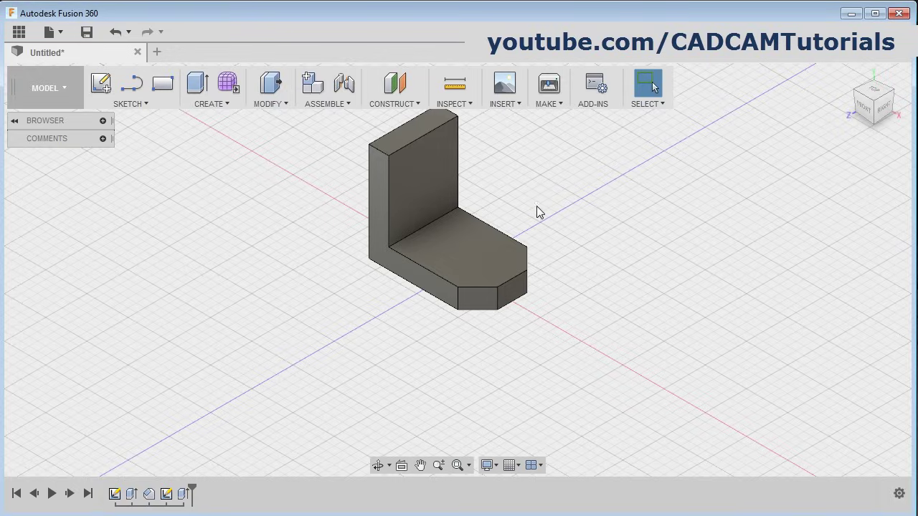
# Step: Check the reference drawing, then fillet the two short top edges of the upright plate with a constant radius of 21 mm
pyautogui.moveTo(537, 210); pyautogui.dragTo(507, 301, button='middle')
pyautogui.hotkey('alt', 'Tab')
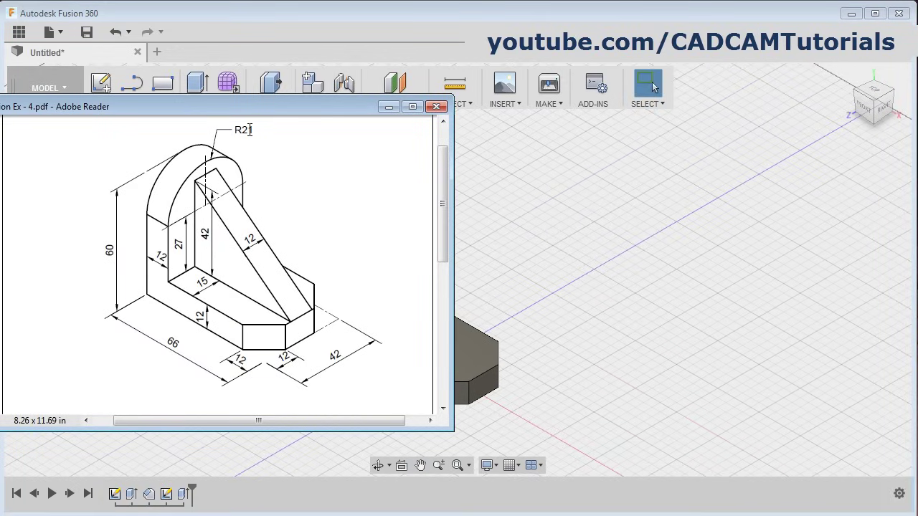
pyautogui.click(544, 187)
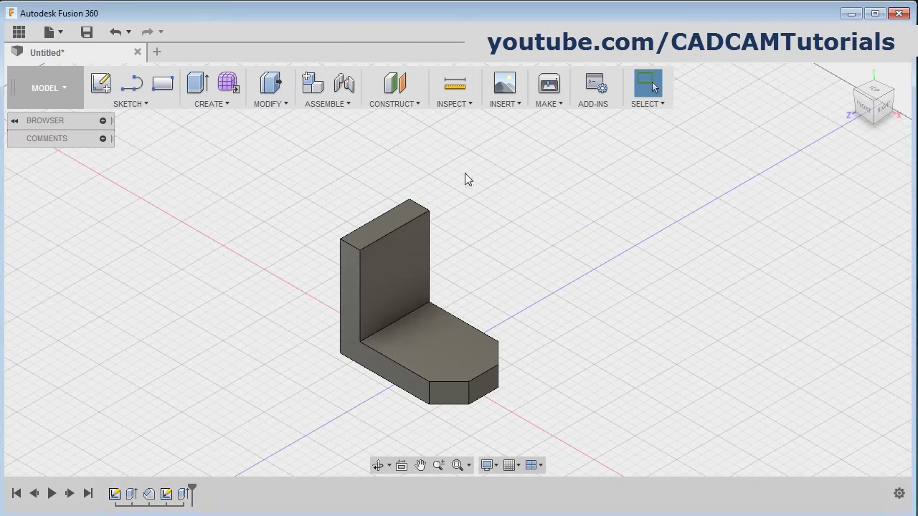
pyautogui.click(285, 105)
pyautogui.click(275, 143)
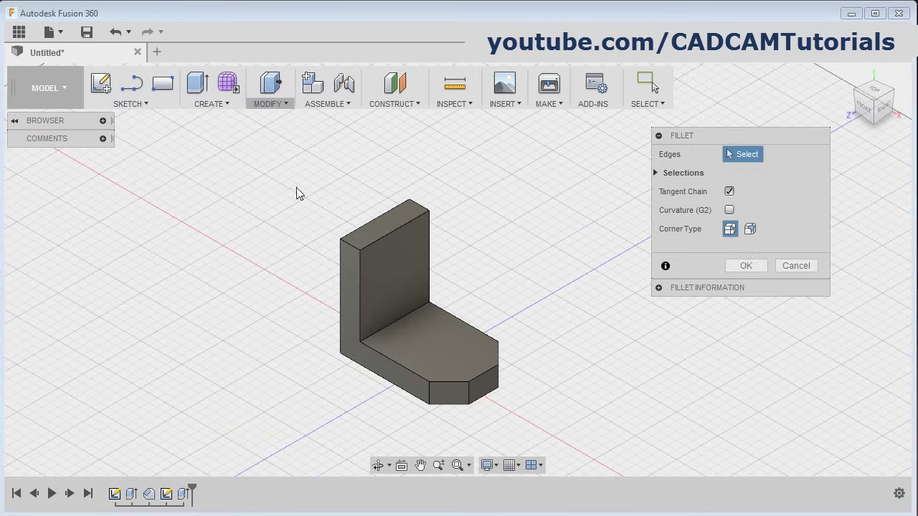
pyautogui.click(350, 243)
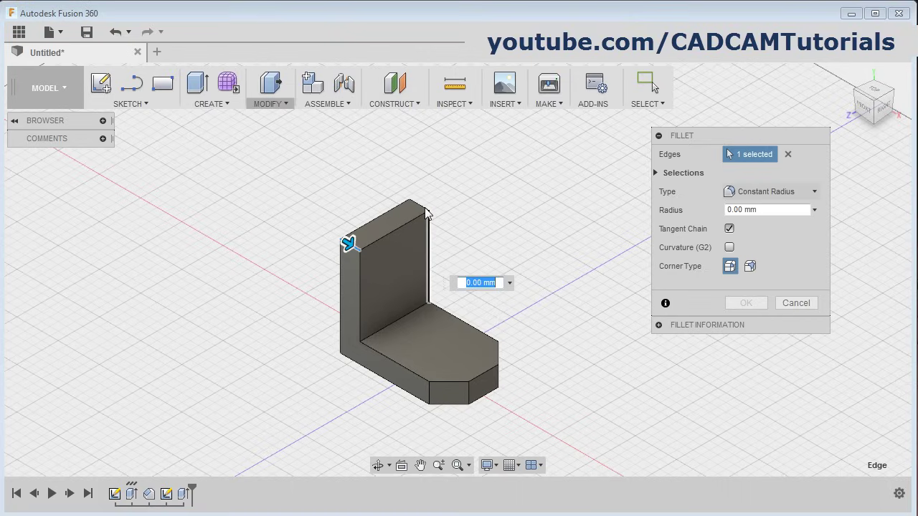
pyautogui.click(420, 204)
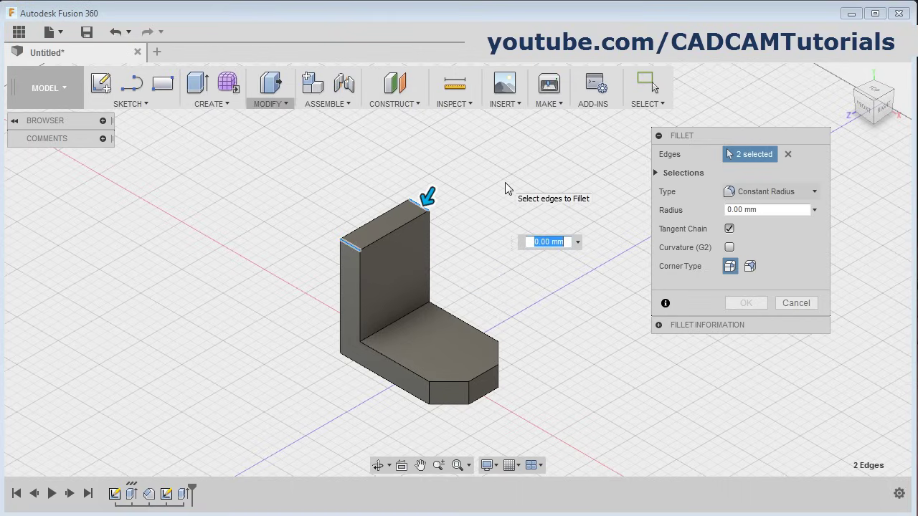
pyautogui.write('21')
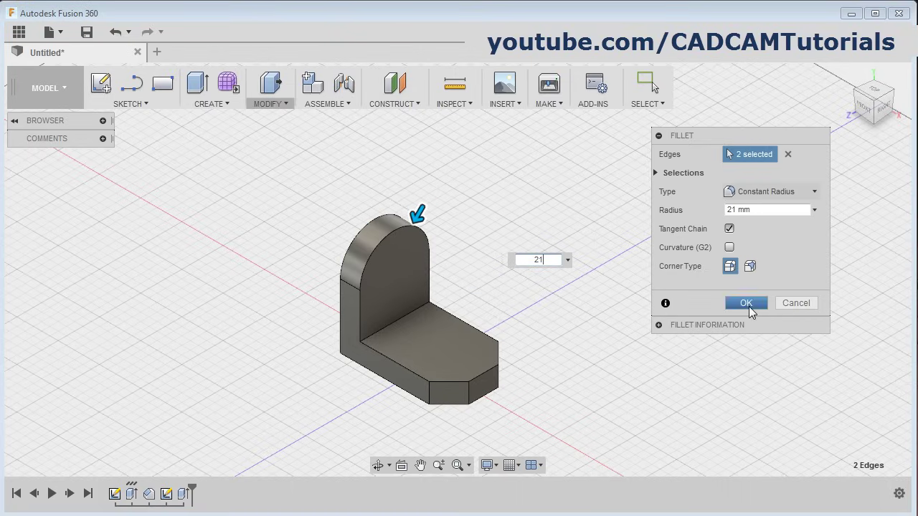
pyautogui.click(746, 303)
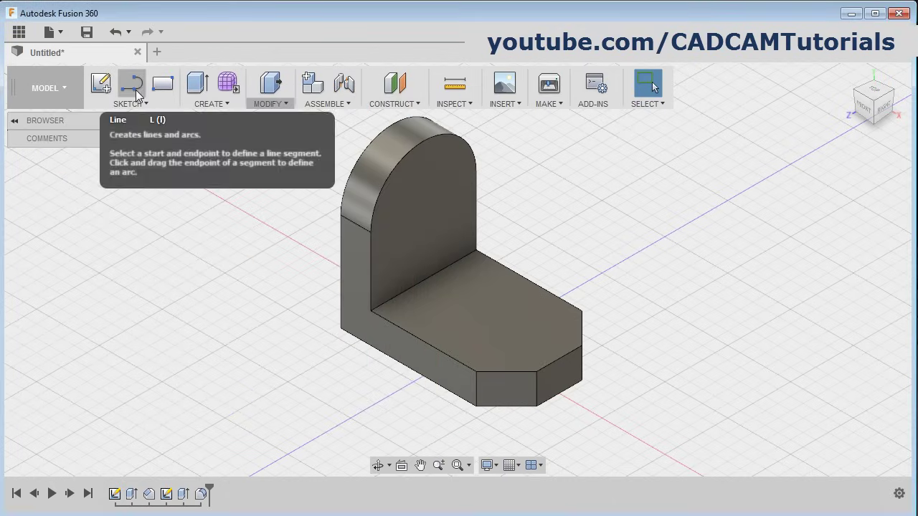
# Step: Sketch a closed triangular rib profile on the lengthwise mid-plane, about 32 mm up the upright's inner face and along the base top to its front end
pyautogui.click(136, 91)
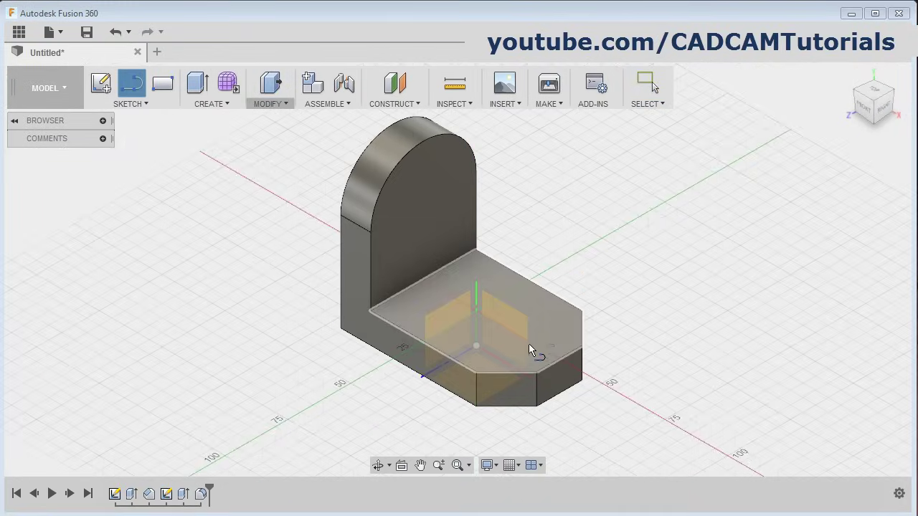
pyautogui.click(513, 323)
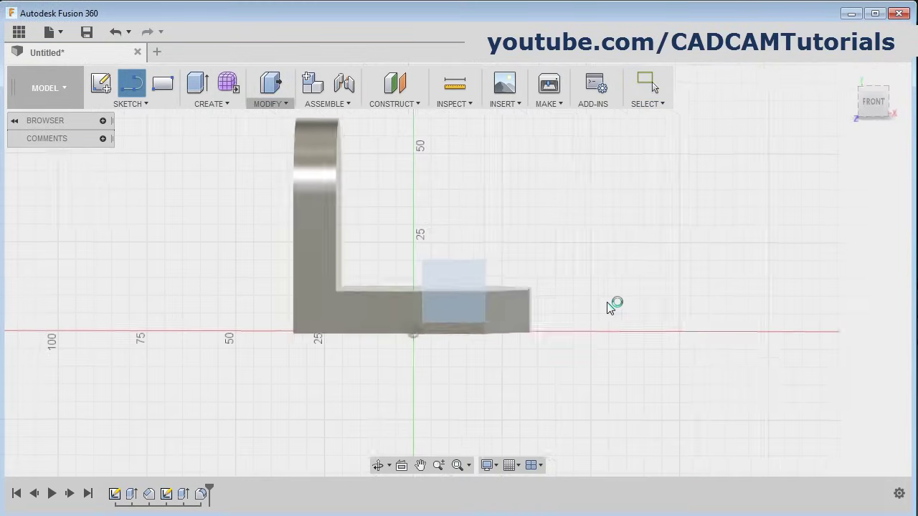
pyautogui.scroll(1, 410, 184)
pyautogui.moveTo(410, 185)
pyautogui.mouseDown(button='middle')
pyautogui.moveTo(403, 256)
pyautogui.moveTo(330, 230)
pyautogui.mouseUp(button='middle')
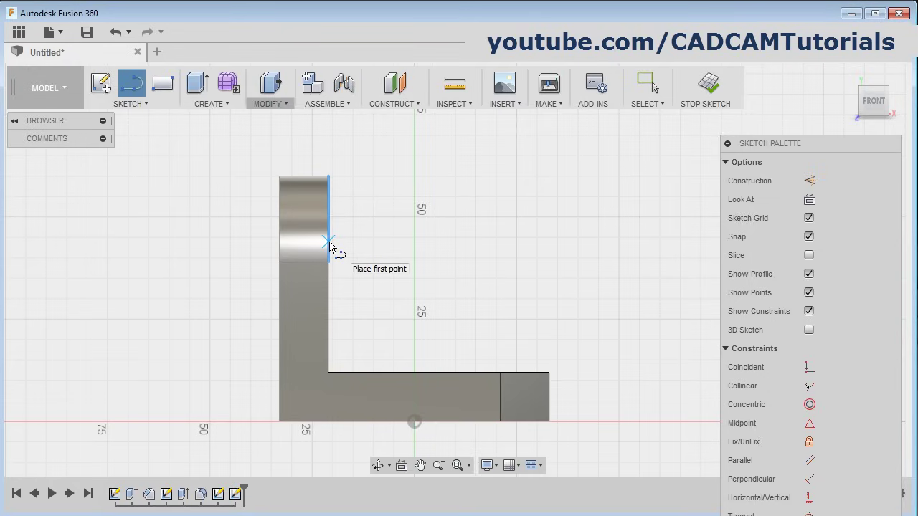
pyautogui.click(329, 243)
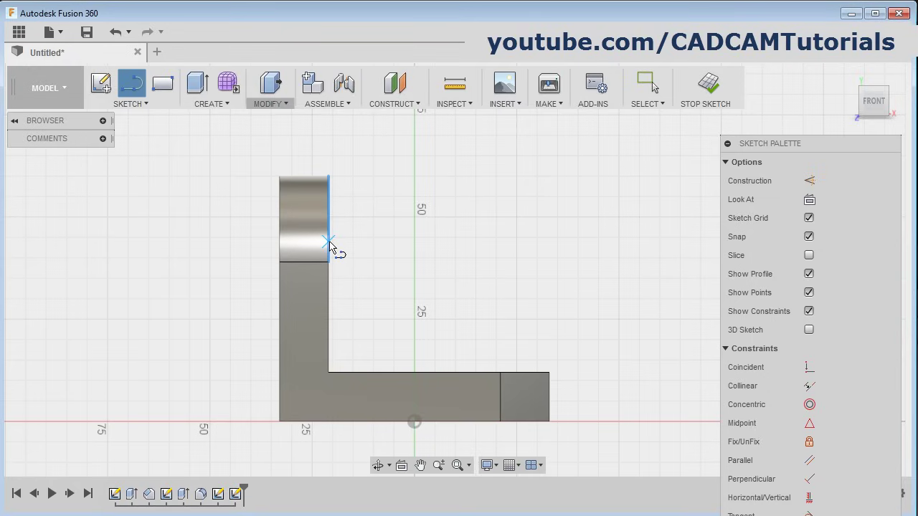
pyautogui.click(332, 374)
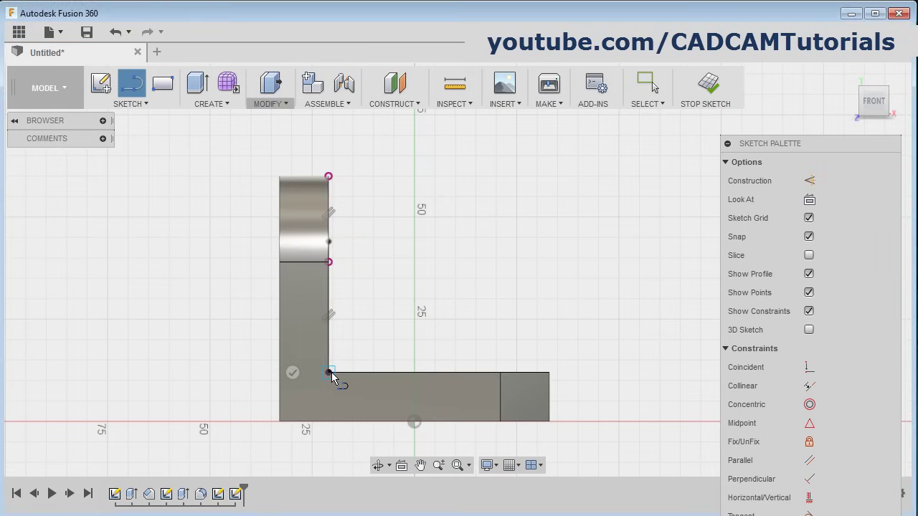
pyautogui.click(550, 374)
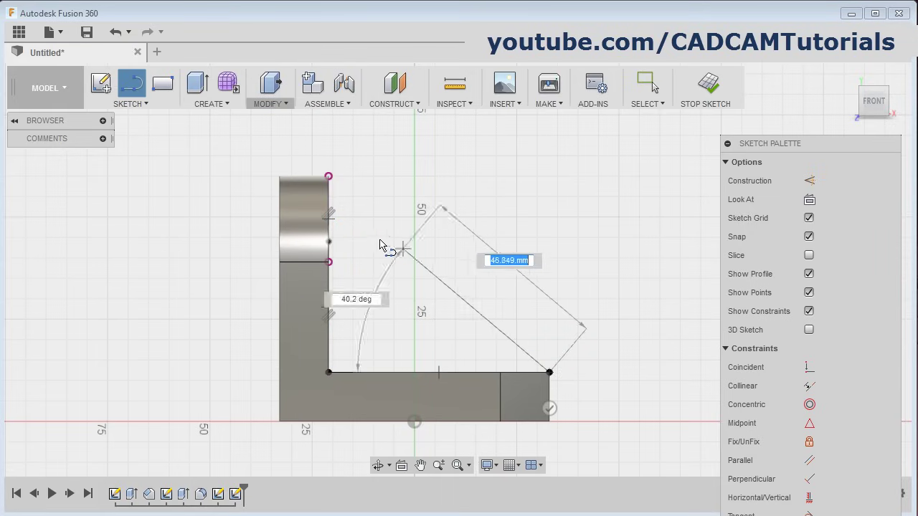
pyautogui.click(329, 244)
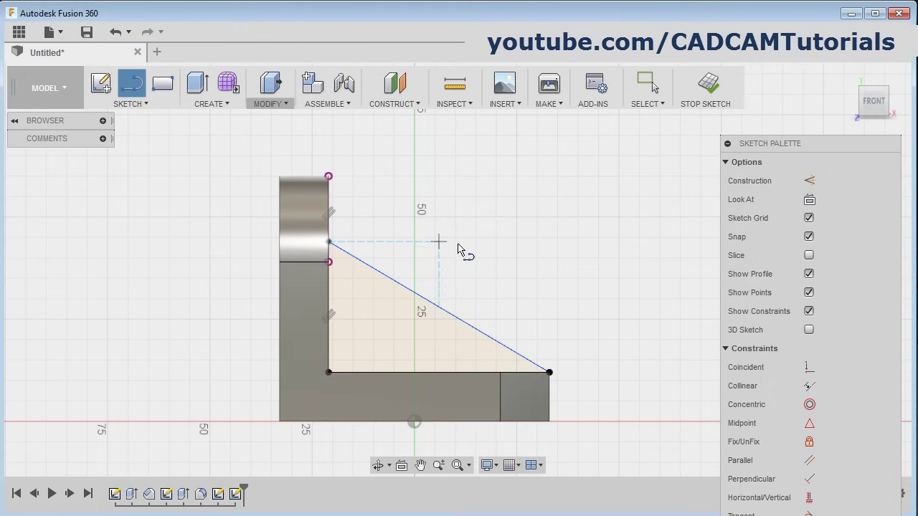
# Step: Dimension the vertical side of the rib triangle to 42 mm and finish the sketch
pyautogui.click(132, 104)
pyautogui.click(132, 492)
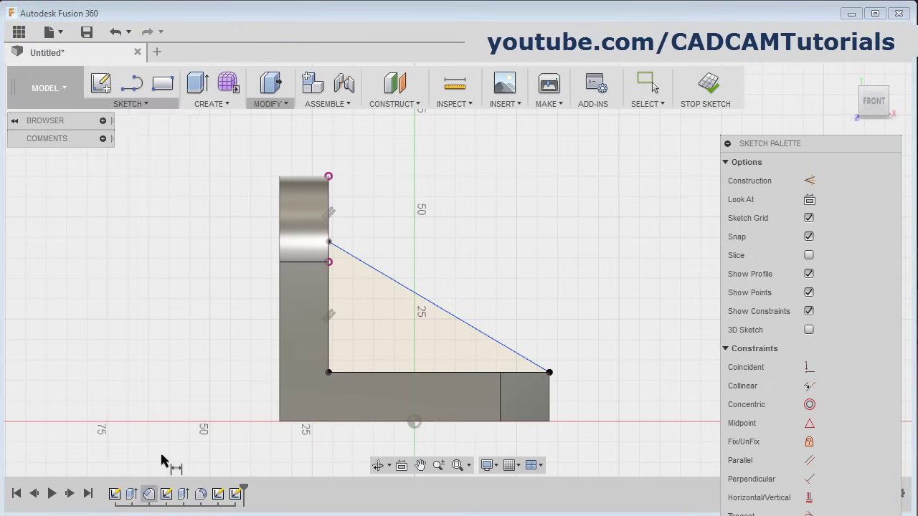
pyautogui.click(329, 304)
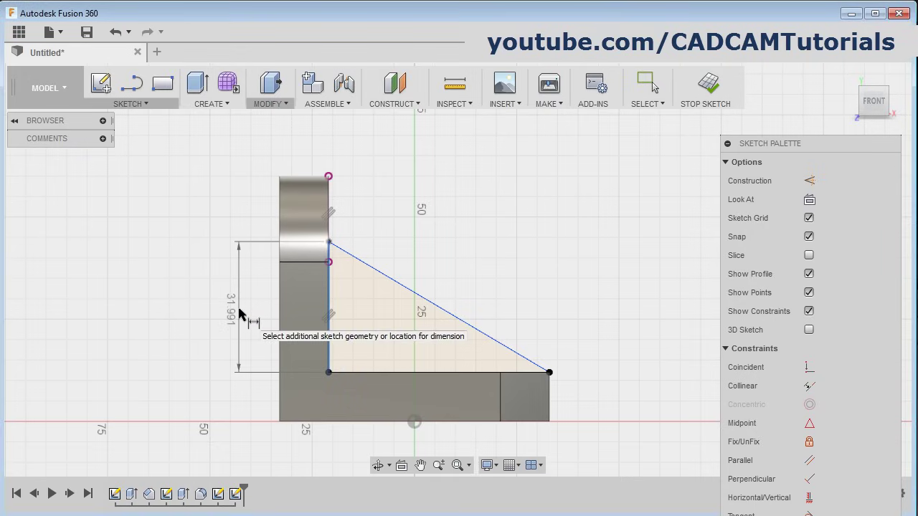
pyautogui.click(242, 317)
pyautogui.write('42')
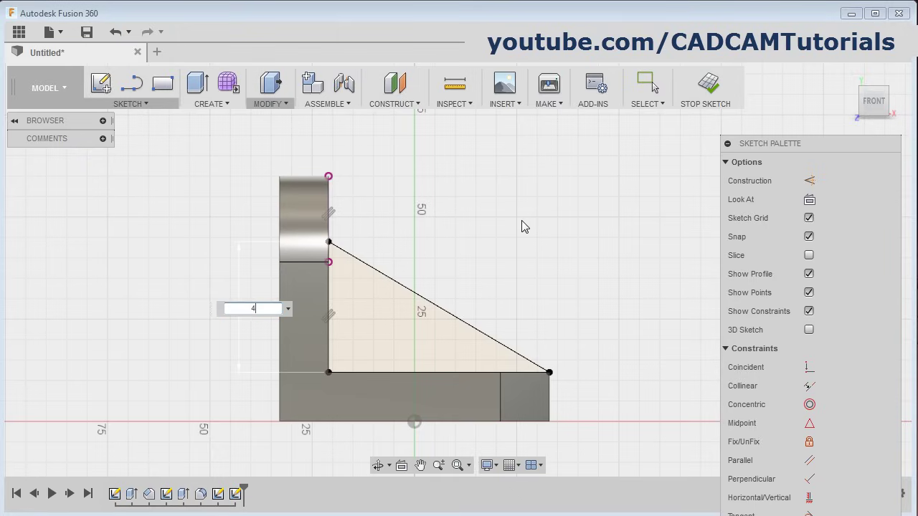
pyautogui.press('Return')
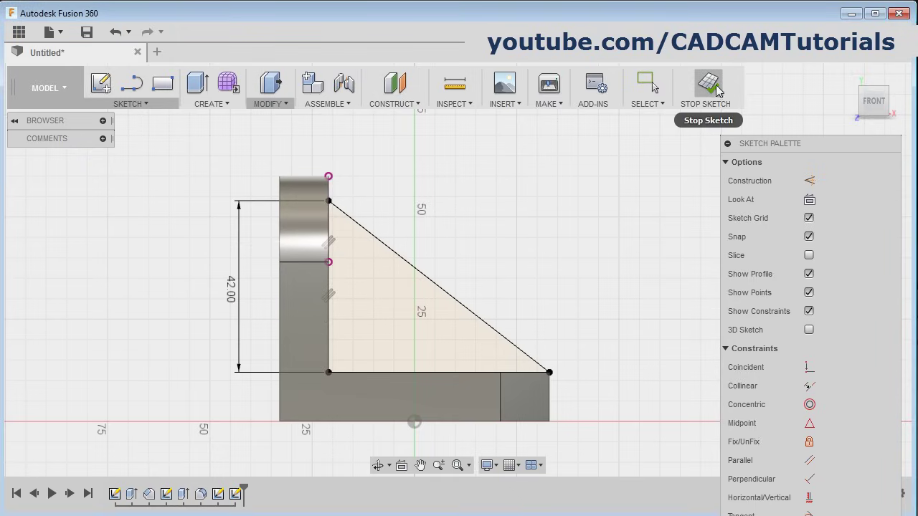
pyautogui.click(708, 84)
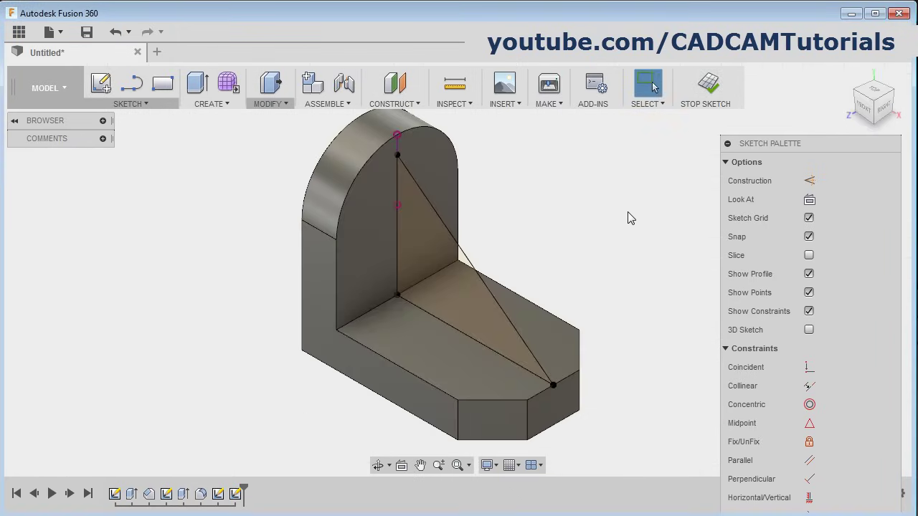
# Step: Extrude the triangular profile symmetrically by 6 mm per side, joined to the bracket, checking the rib thickness against the reference drawing
pyautogui.click(198, 83)
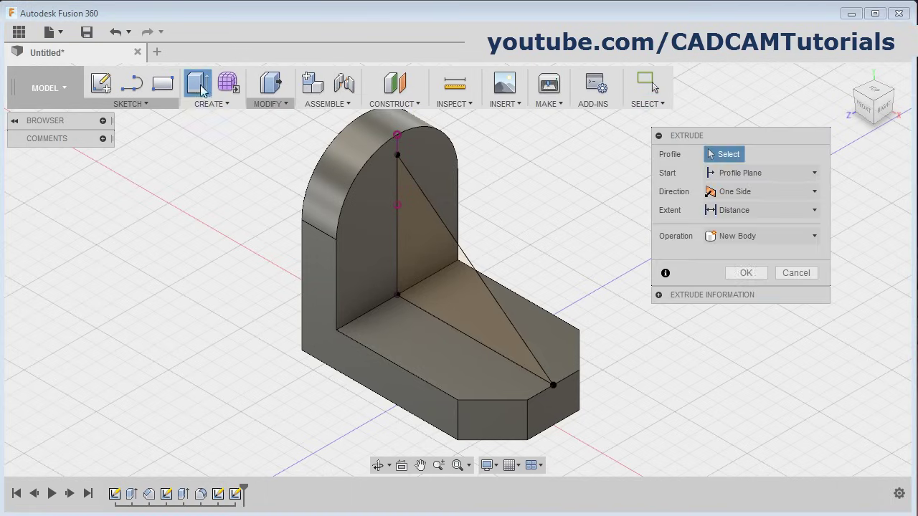
pyautogui.click(464, 280)
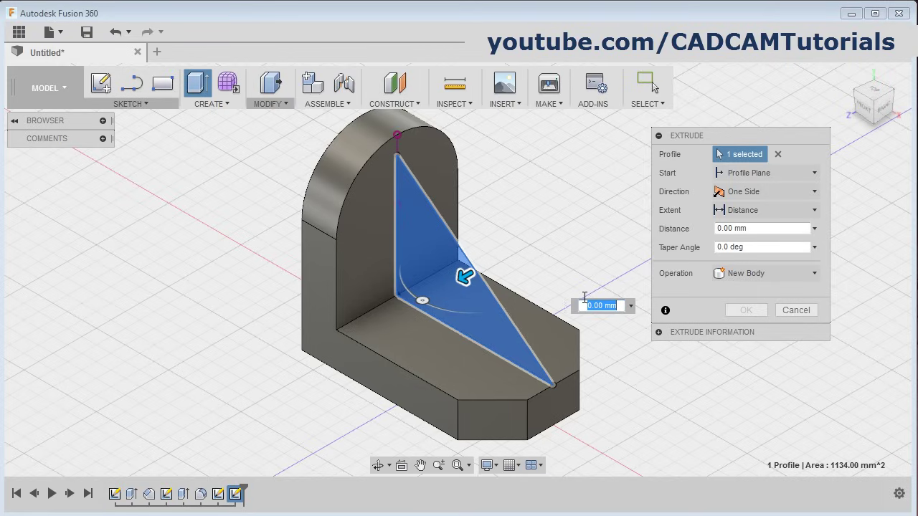
pyautogui.write('6')
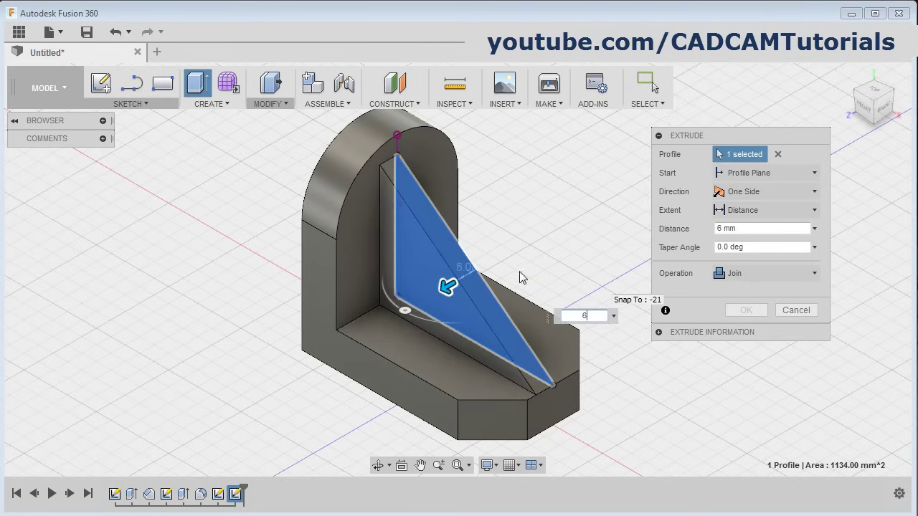
pyautogui.hotkey('alt', 'Tab')
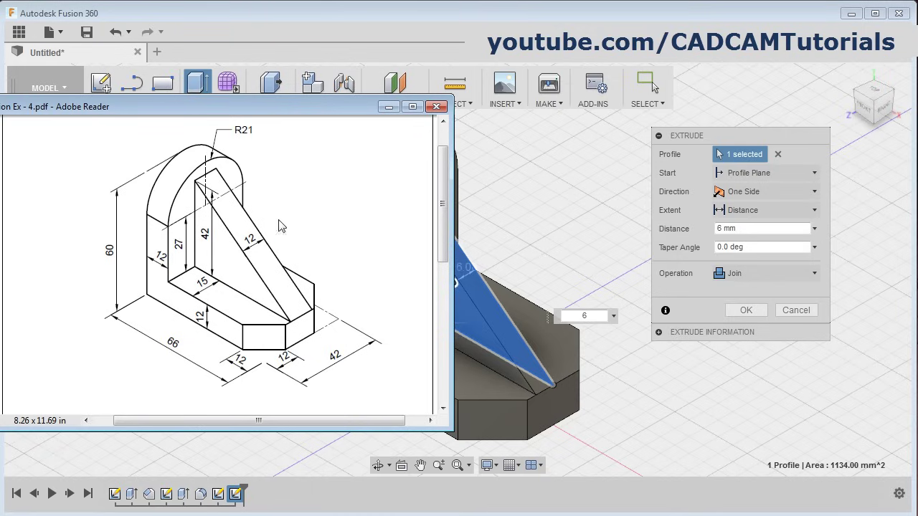
pyautogui.click(375, 35)
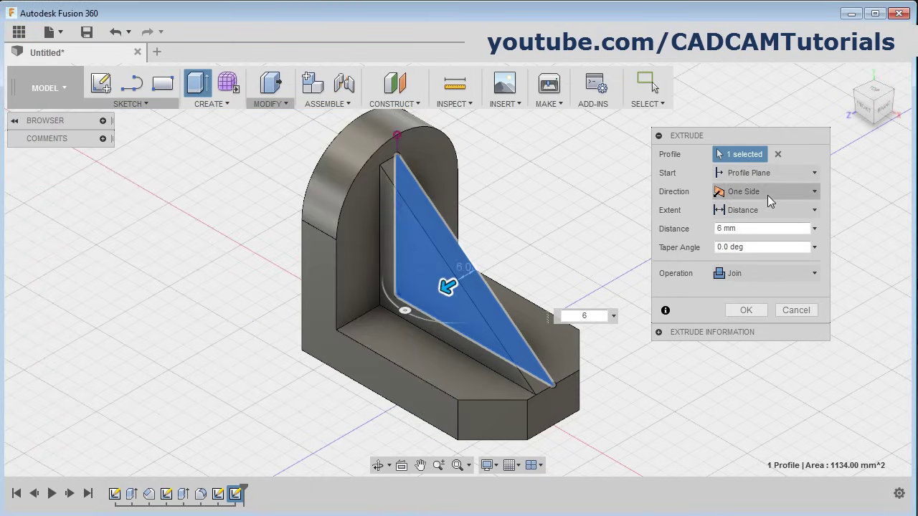
pyautogui.click(767, 194)
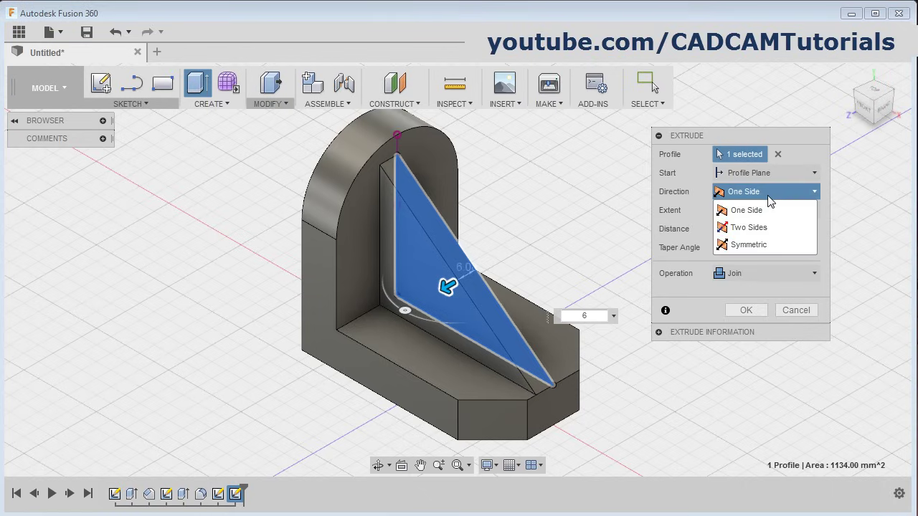
pyautogui.click(764, 244)
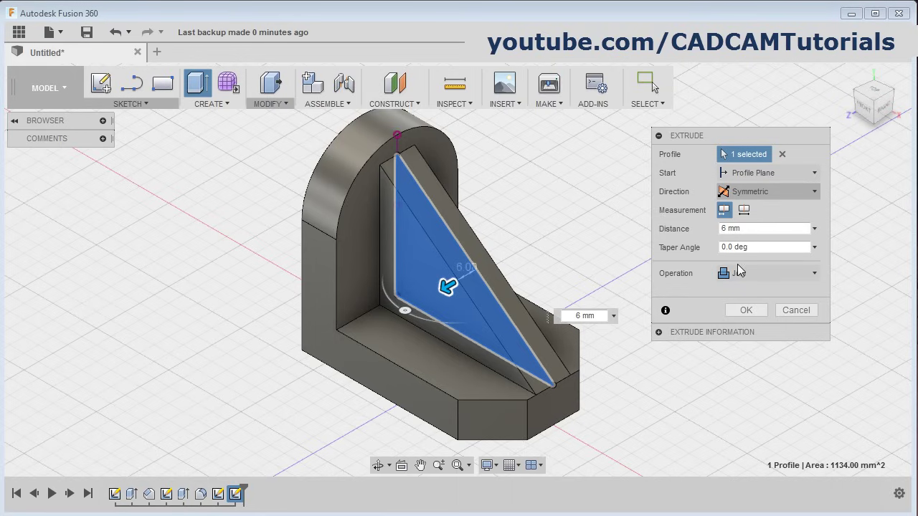
pyautogui.click(744, 312)
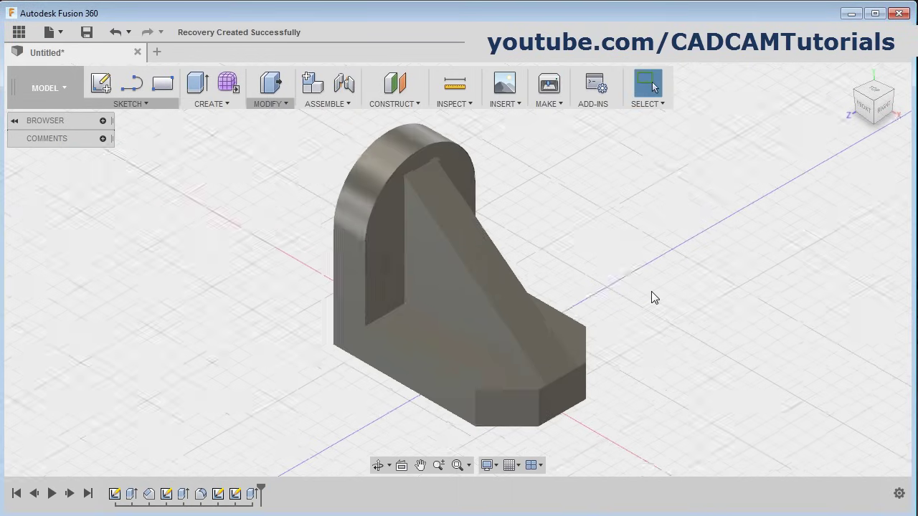
# Step: Apply the Paint - Metallic (Yellow) appearance to the whole bracket and bring up the reference PDF drawing for comparison
pyautogui.moveTo(629, 119); pyautogui.dragTo(290, 451)
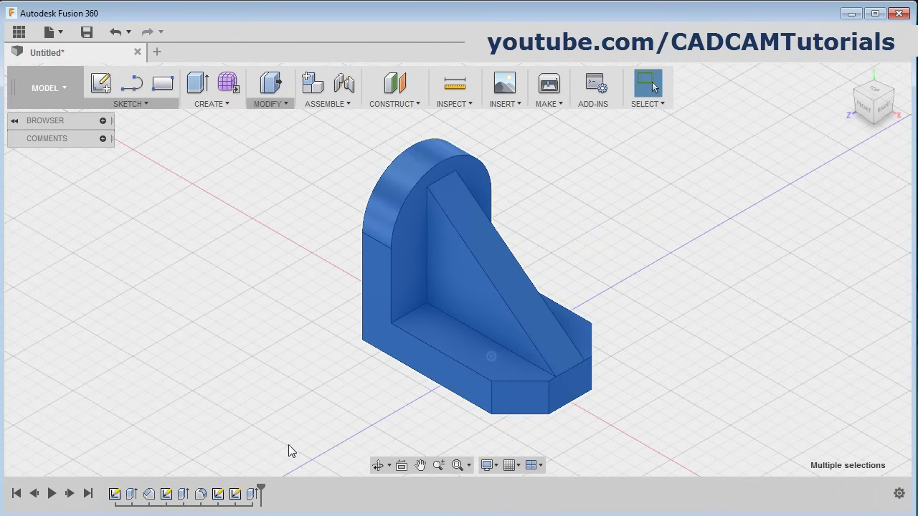
pyautogui.rightClick(459, 281)
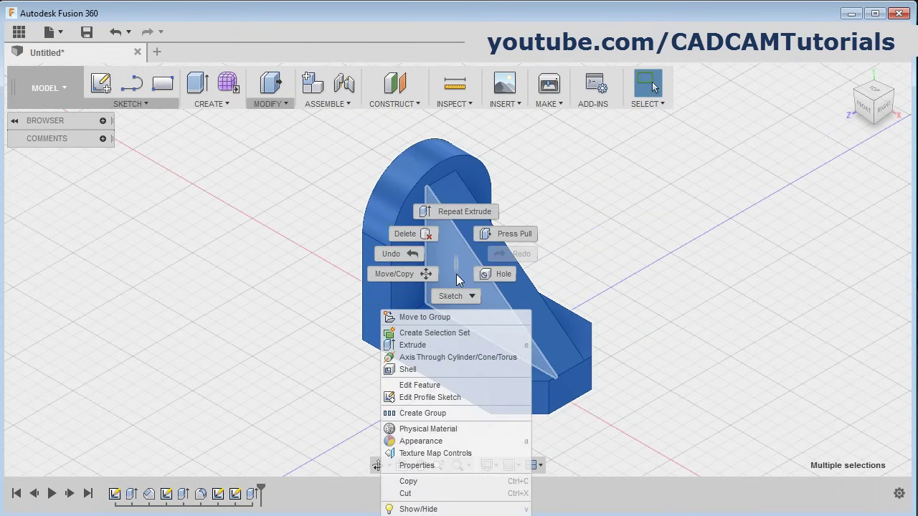
pyautogui.click(421, 441)
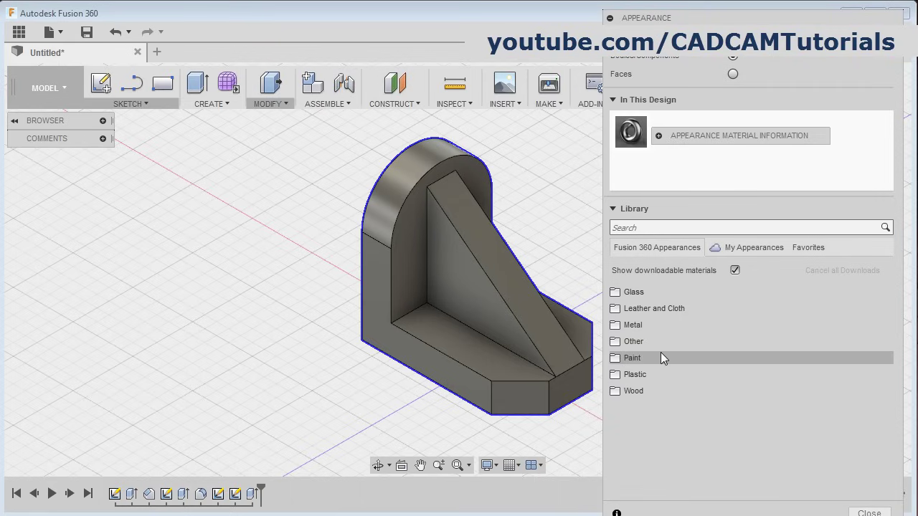
pyautogui.click(634, 360)
pyautogui.click(687, 392)
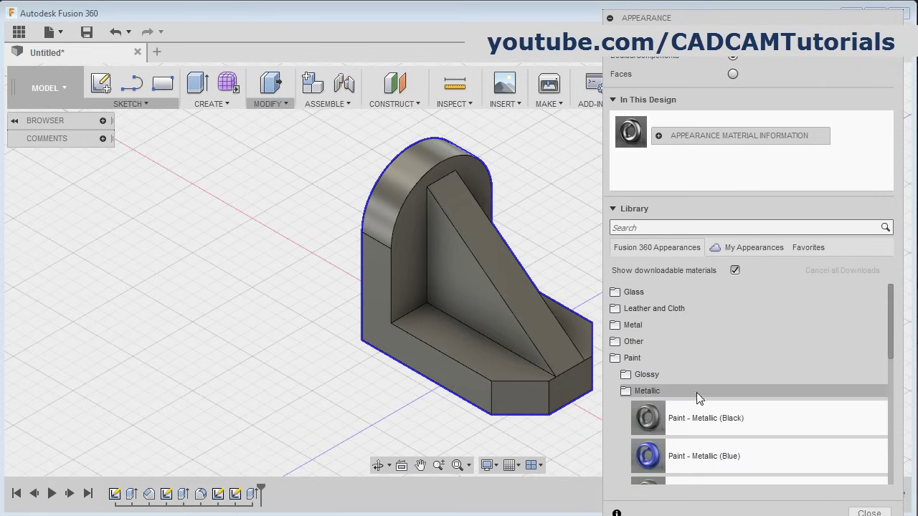
pyautogui.scroll(-5, 703, 420)
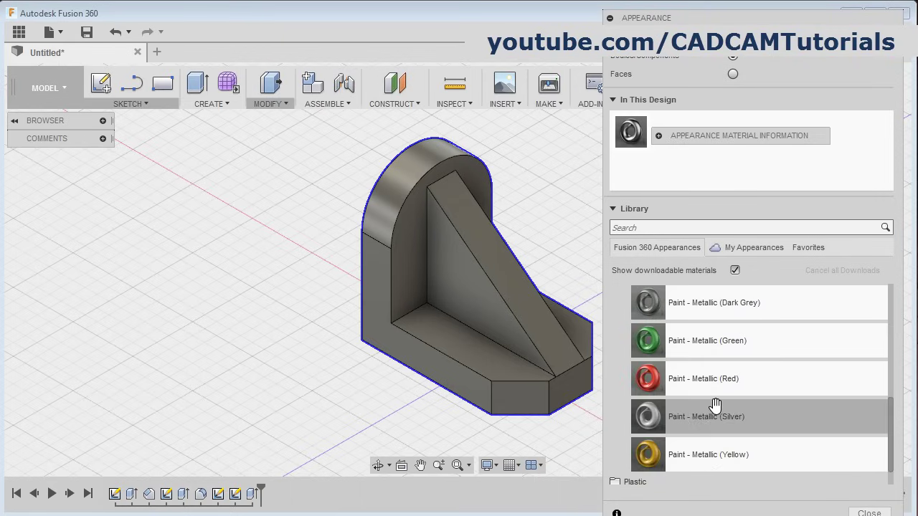
pyautogui.moveTo(697, 458)
pyautogui.mouseDown()
pyautogui.moveTo(652, 455)
pyautogui.moveTo(539, 357)
pyautogui.mouseUp()
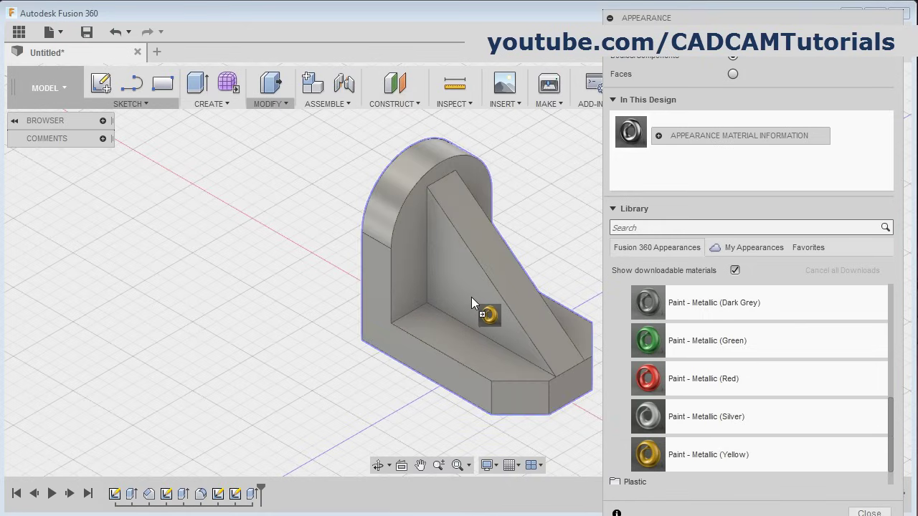
pyautogui.moveTo(467, 294); pyautogui.dragTo(472, 294)
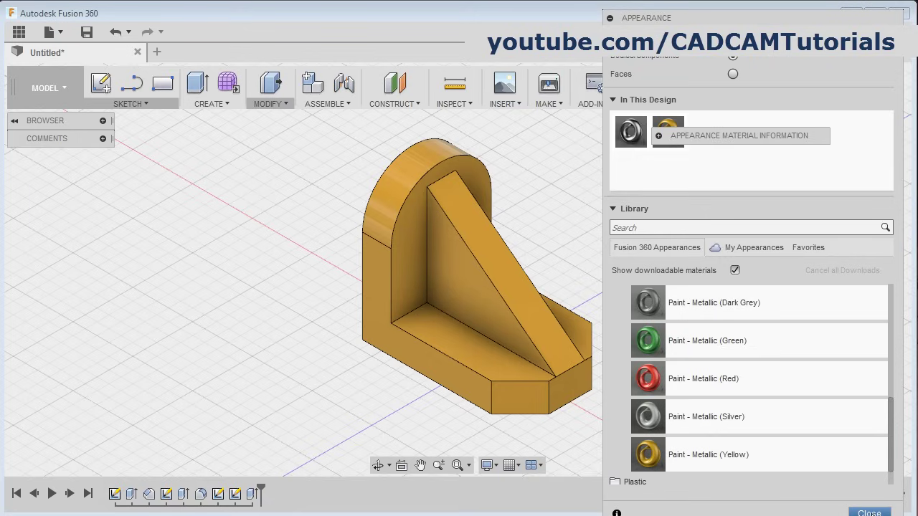
pyautogui.click(869, 513)
pyautogui.hotkey('alt', 'Tab')
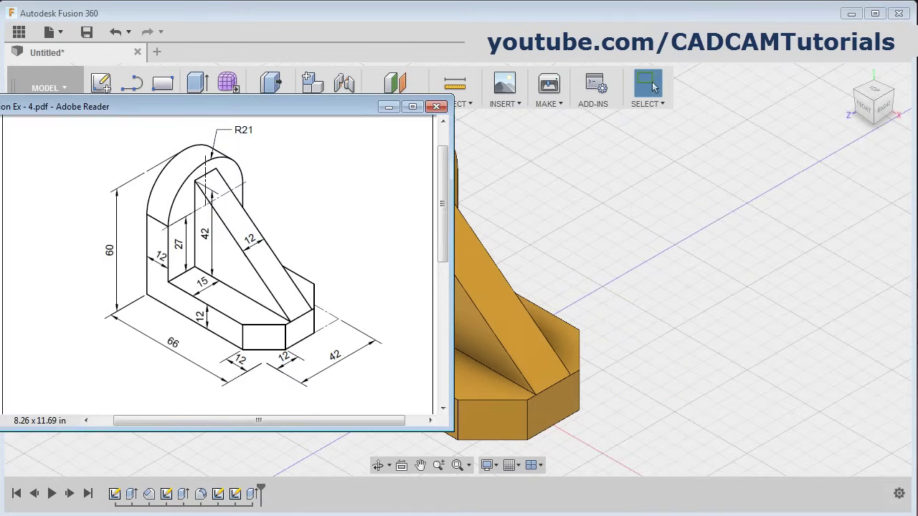
# Step: Display the next exercise drawing in the reference PDF and start a new empty design for it
pyautogui.scroll(-5, 198, 342)
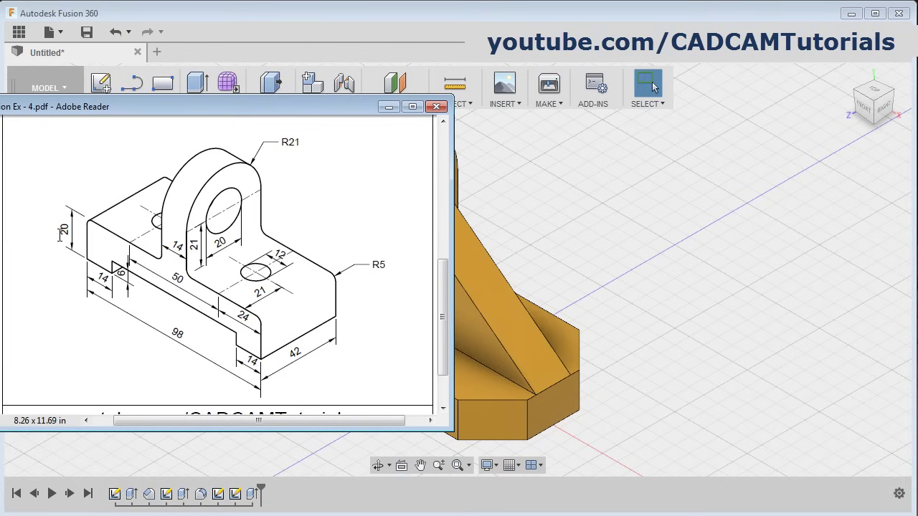
pyautogui.click(603, 206)
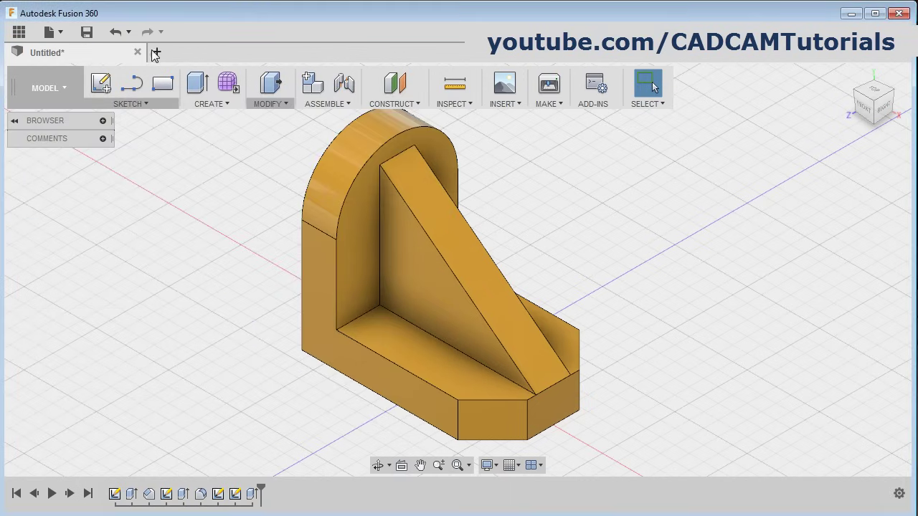
pyautogui.click(157, 54)
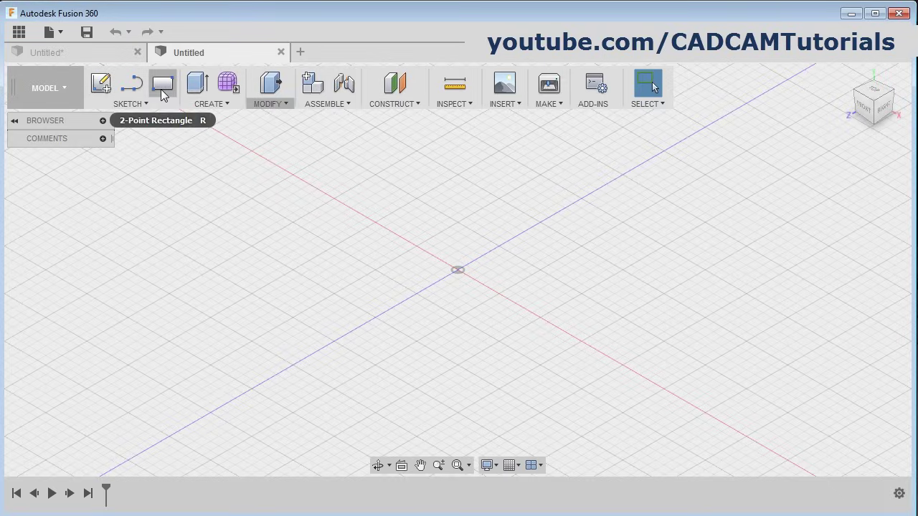
# Step: Sketch a center rectangle 98 mm long and 42 mm wide on the horizontal plane at the origin and finish the sketch
pyautogui.click(161, 89)
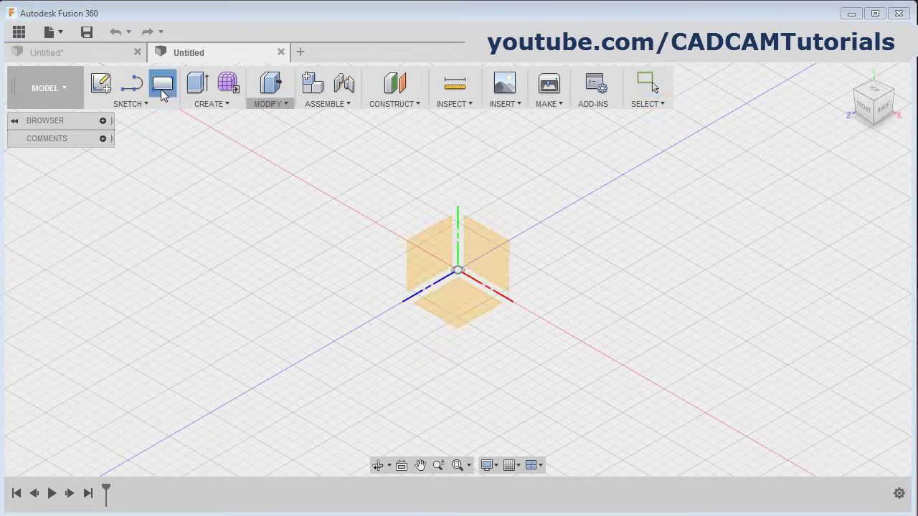
pyautogui.click(461, 314)
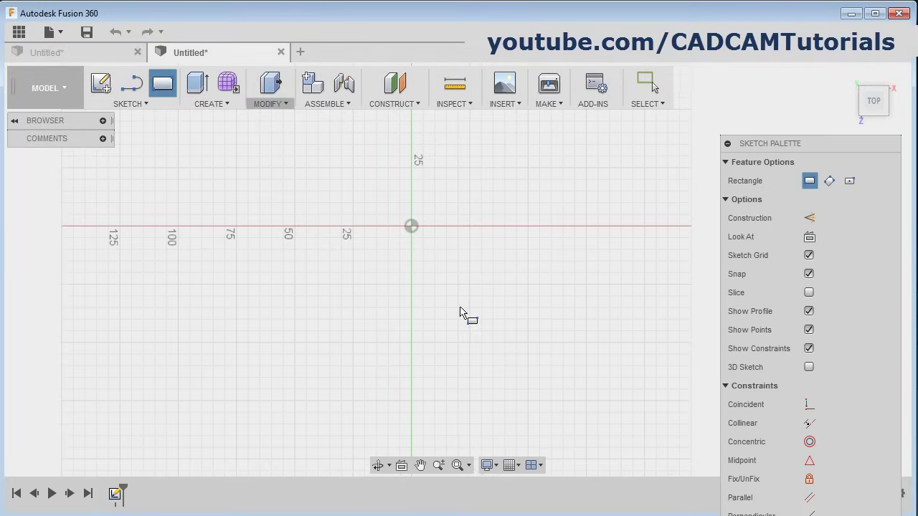
pyautogui.click(850, 181)
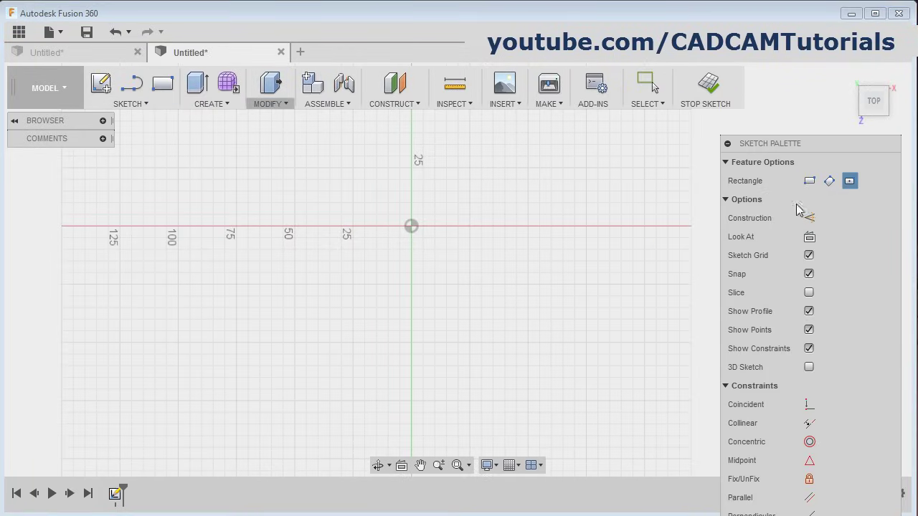
pyautogui.click(413, 228)
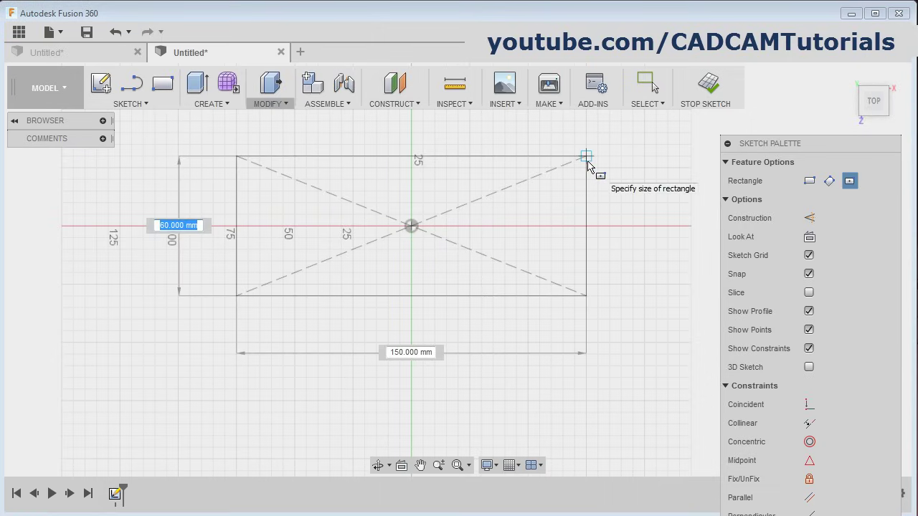
pyautogui.write('42')
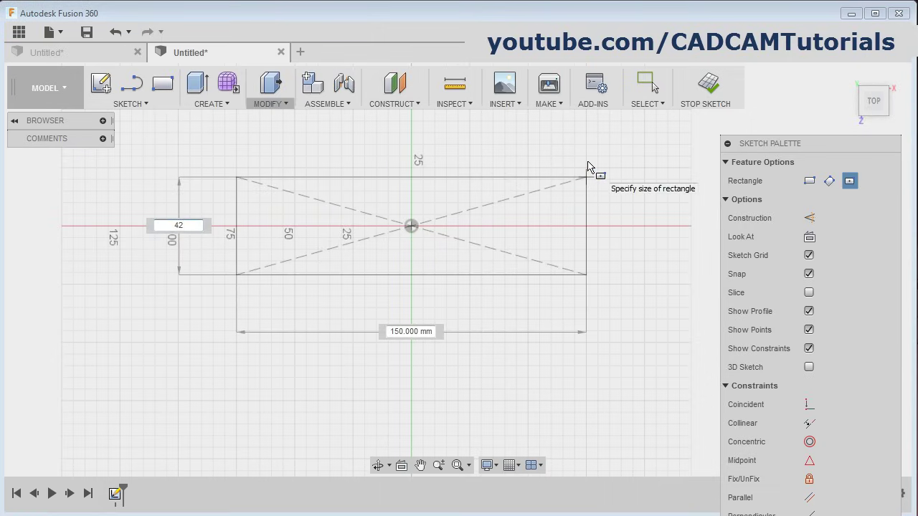
pyautogui.press('Tab')
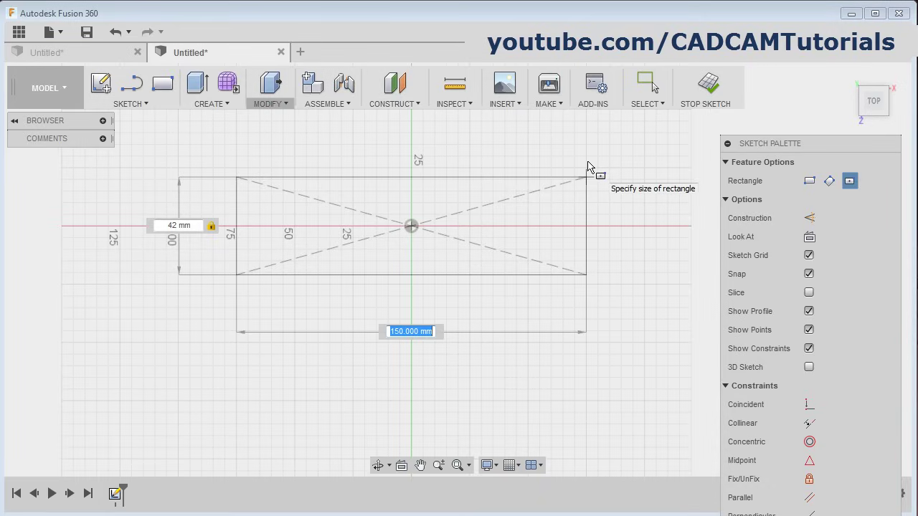
pyautogui.write('98')
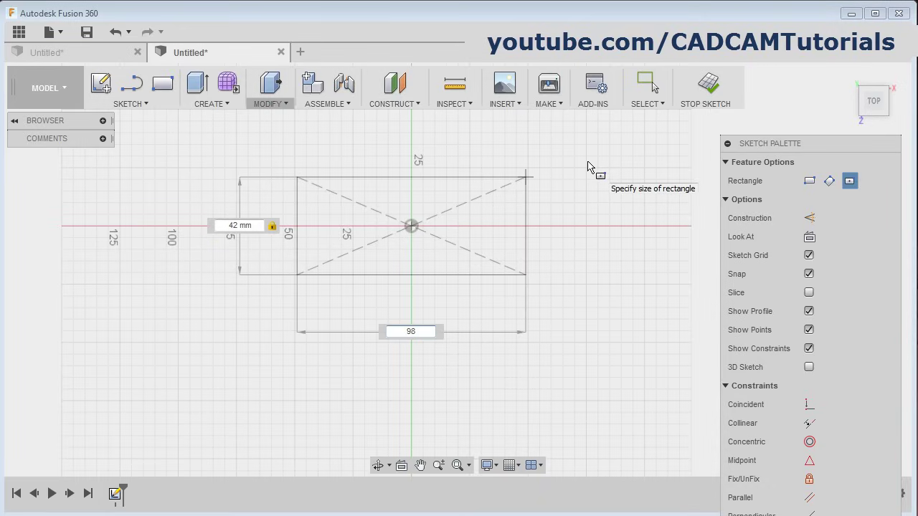
pyautogui.press('Tab')
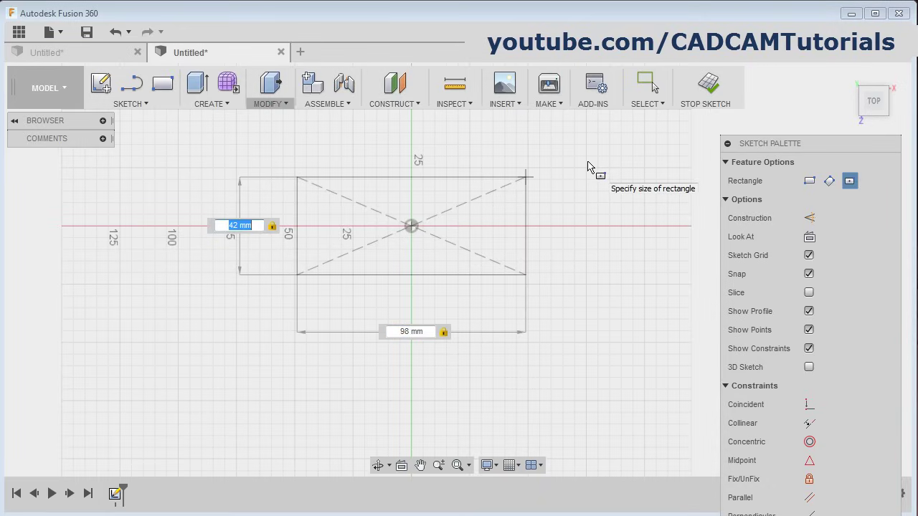
pyautogui.press('Return')
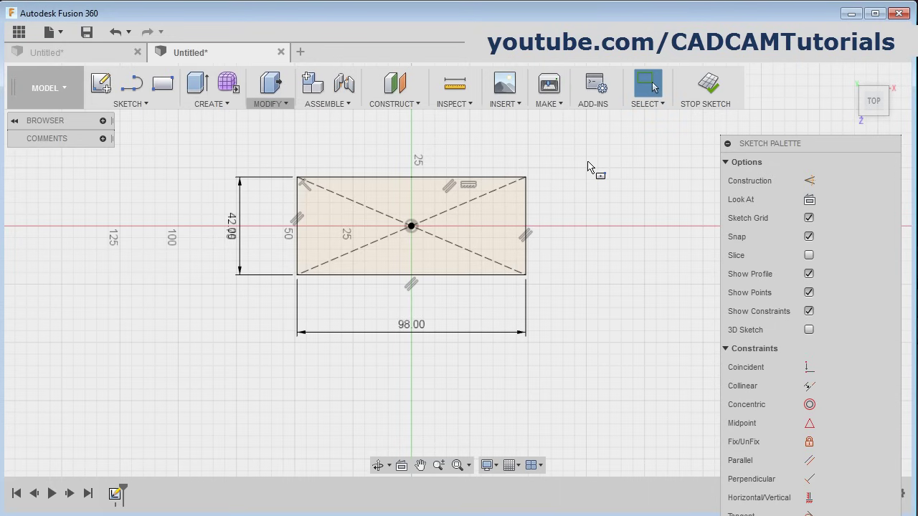
pyautogui.click(708, 85)
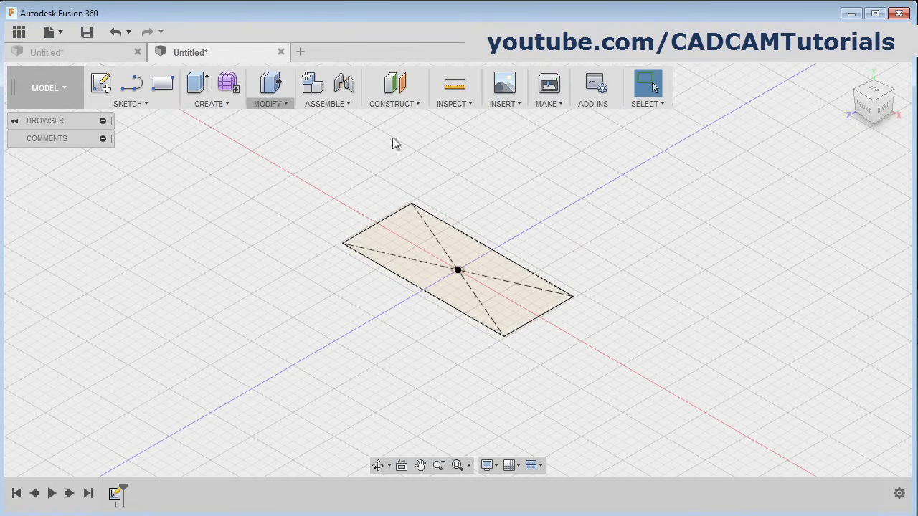
# Step: Extrude the rectangle profile 20 mm upward as a new body
pyautogui.click(199, 83)
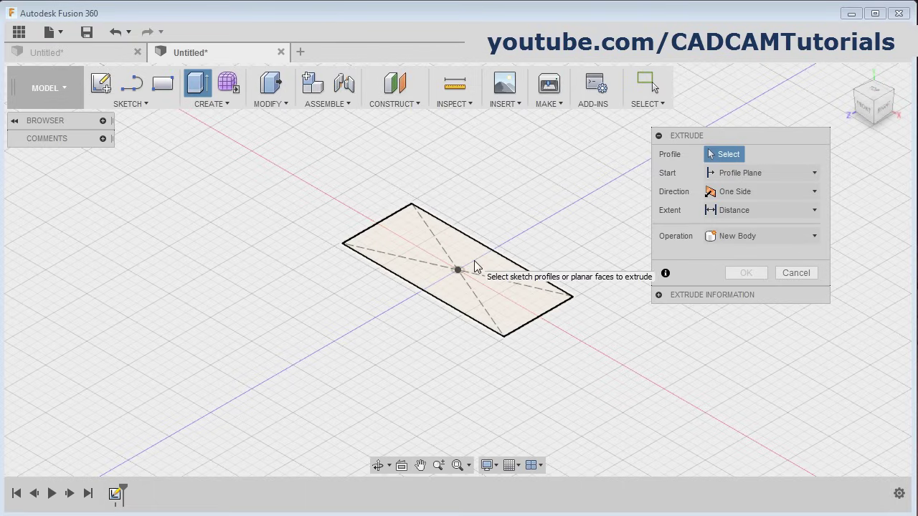
pyautogui.click(476, 267)
pyautogui.write('20')
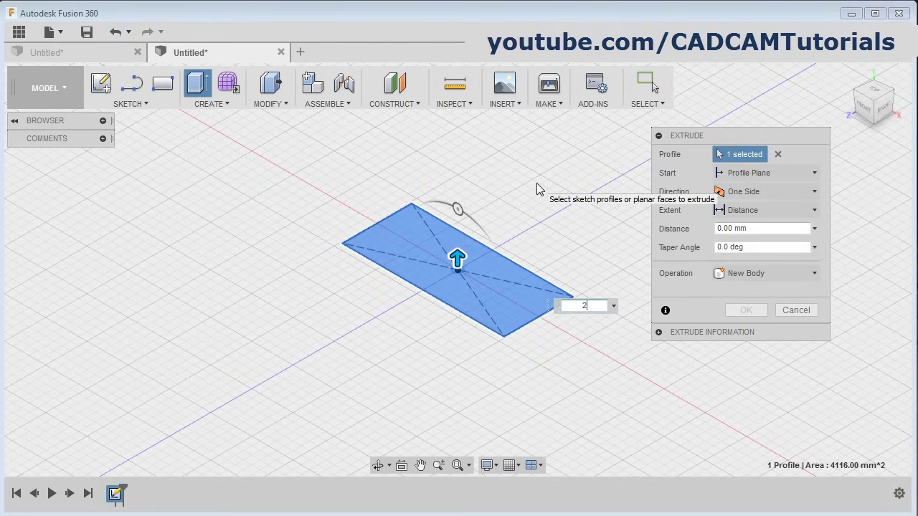
pyautogui.click(743, 313)
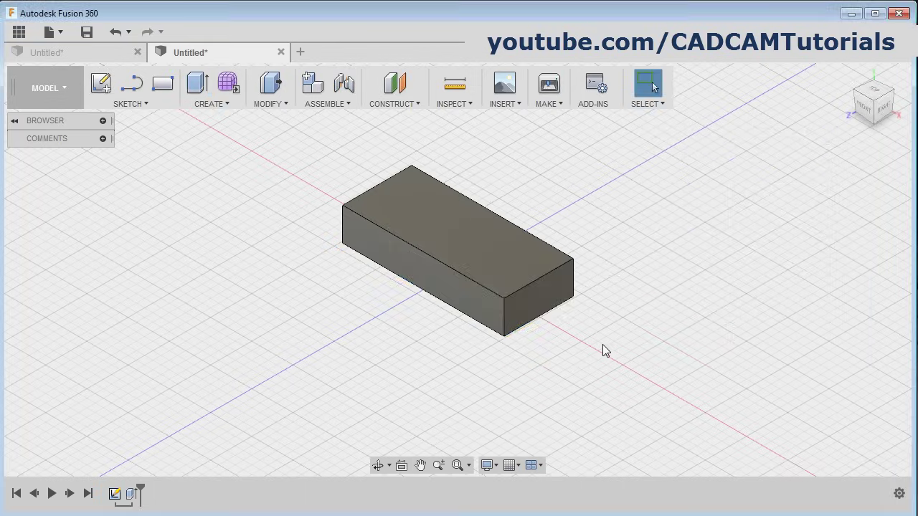
# Step: Check the reference drawing and sketch a rectangle about 70 by 5 mm along the bottom edge of the block's long front face
pyautogui.hotkey('alt', 'Tab')
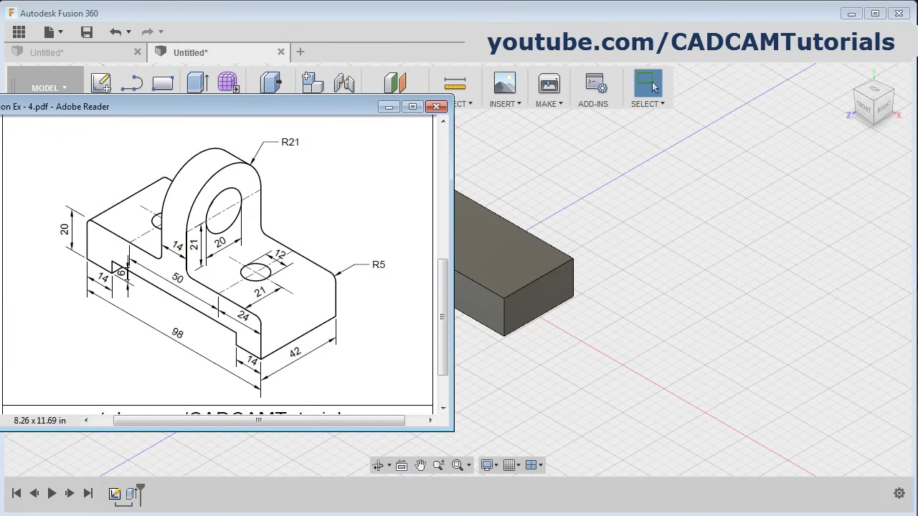
pyautogui.hotkey('alt', 'Tab')
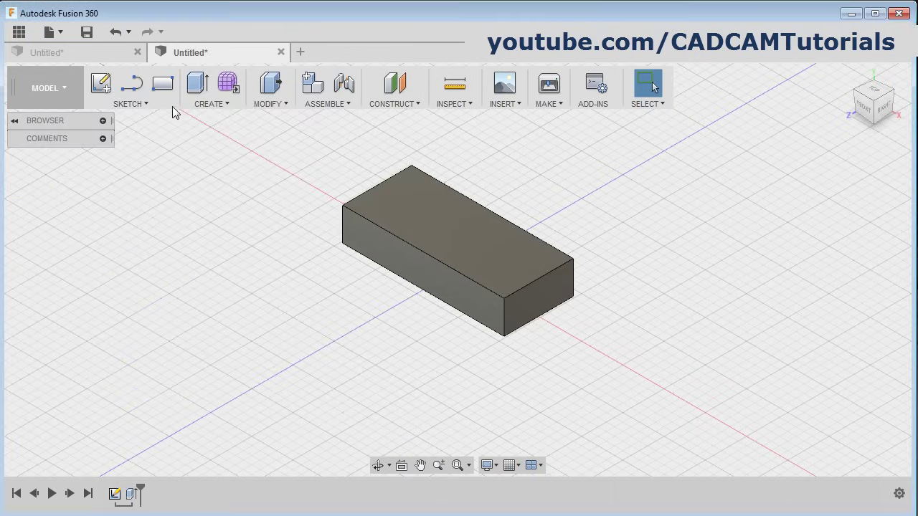
pyautogui.click(163, 84)
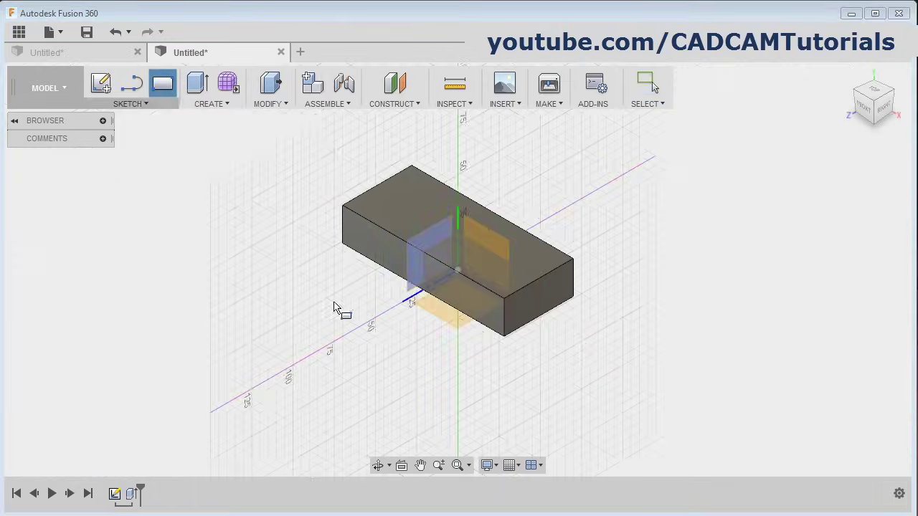
pyautogui.click(378, 245)
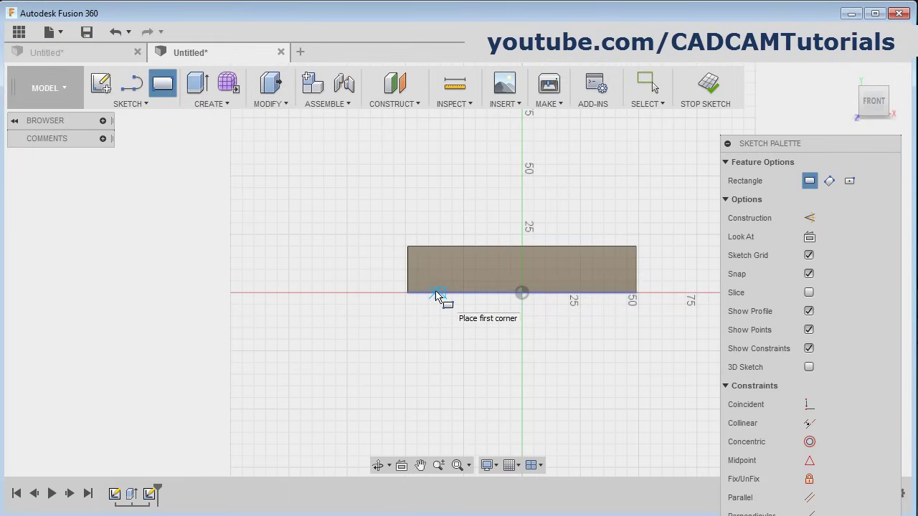
pyautogui.click(439, 293)
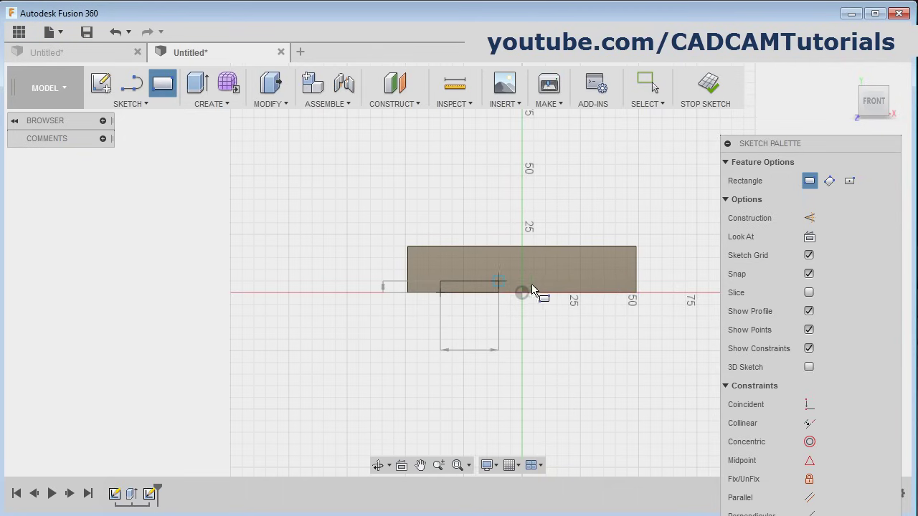
pyautogui.click(605, 285)
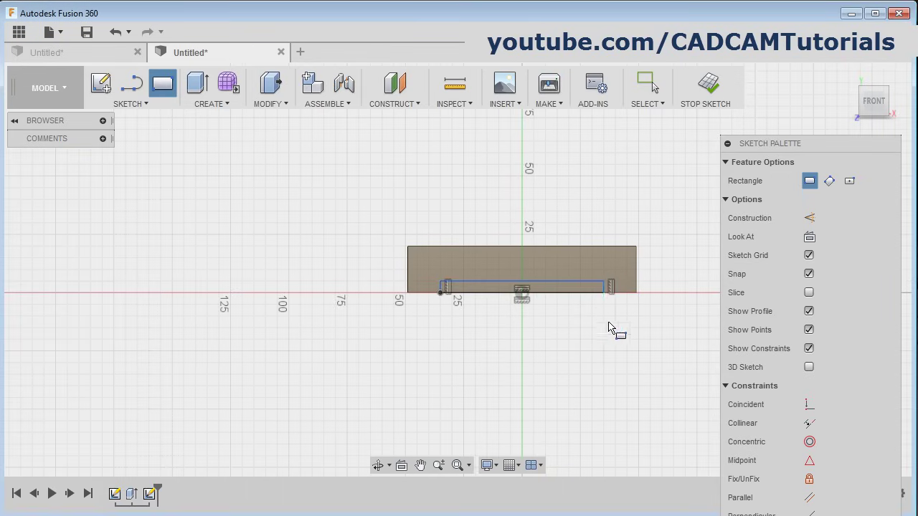
# Step: Dimension the distance from the block's left edge to the rectangle's left side as 14 mm
pyautogui.click(137, 105)
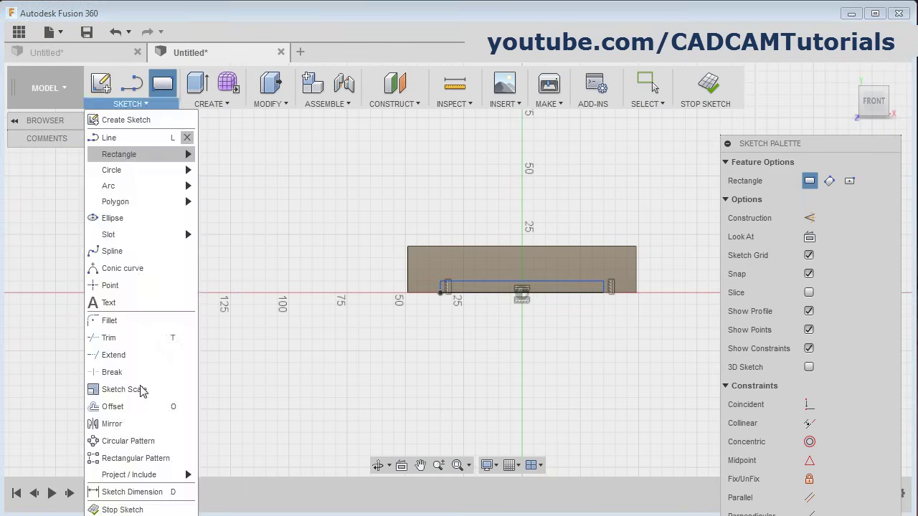
pyautogui.click(132, 492)
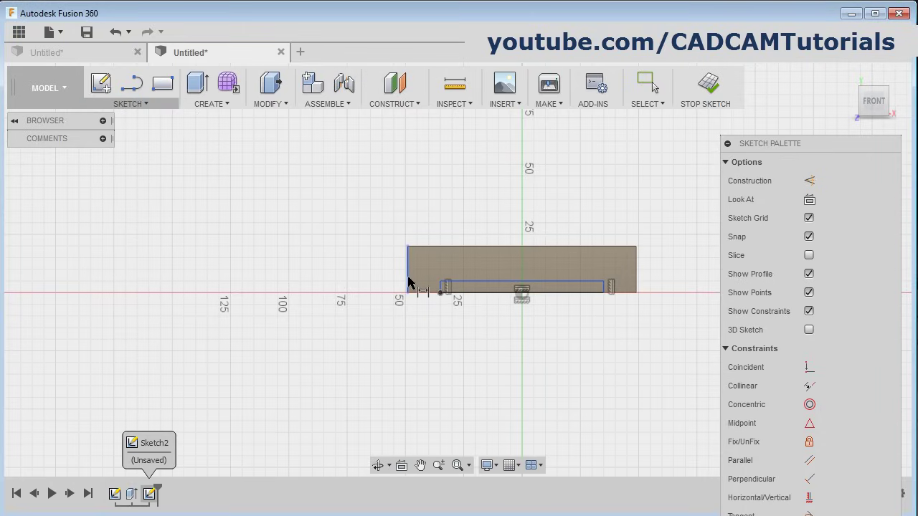
pyautogui.scroll(4, 467, 264)
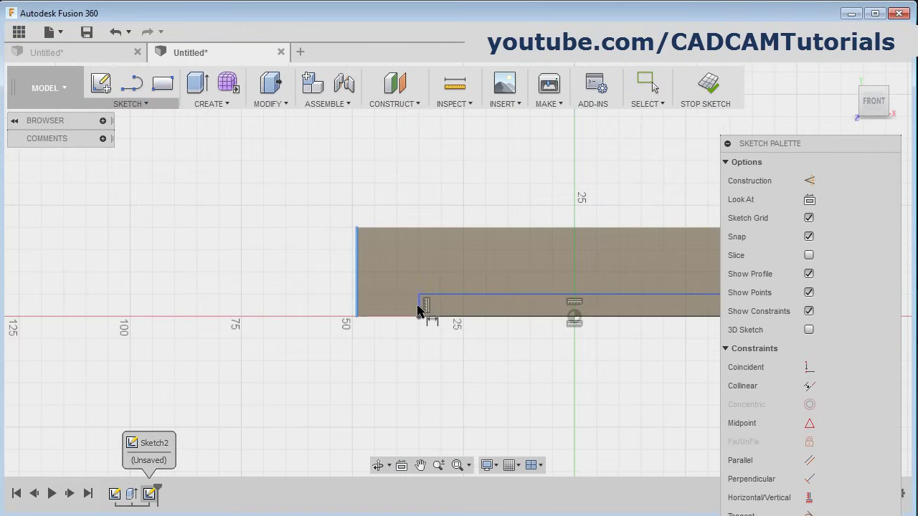
pyautogui.click(420, 314)
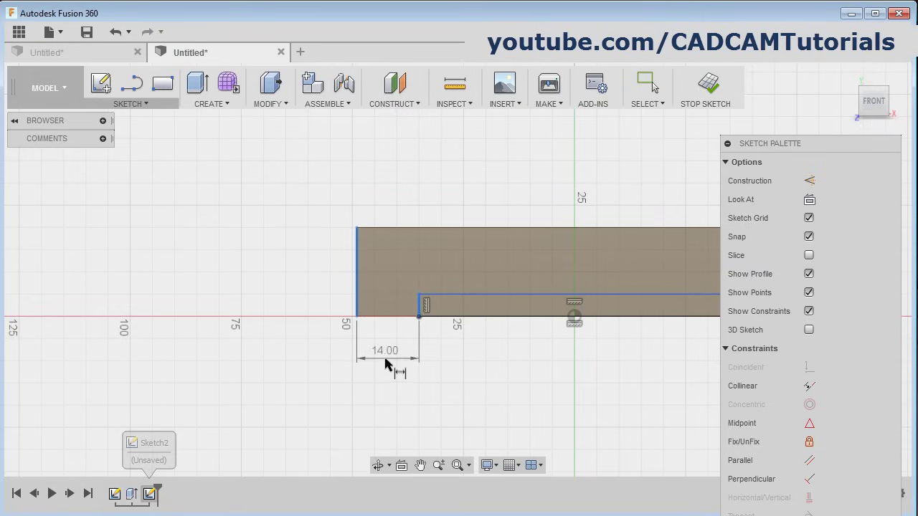
pyautogui.click(385, 364)
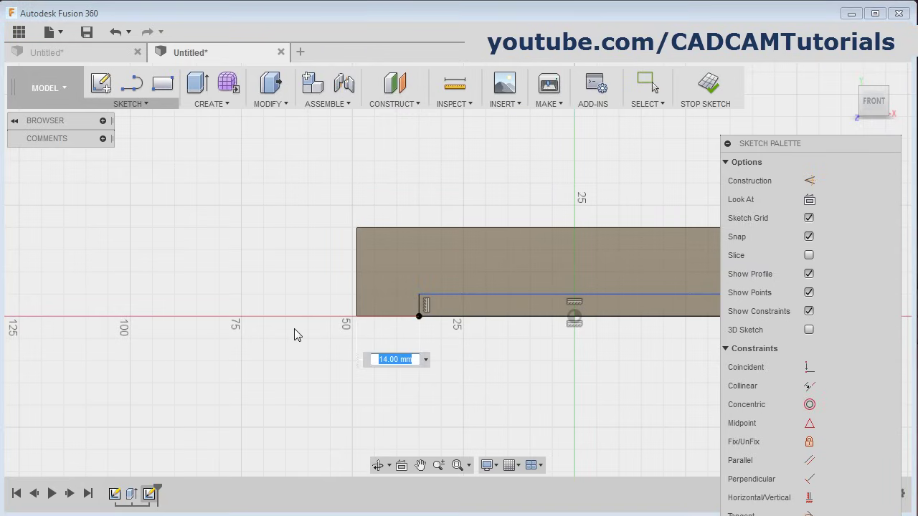
pyautogui.press('Return')
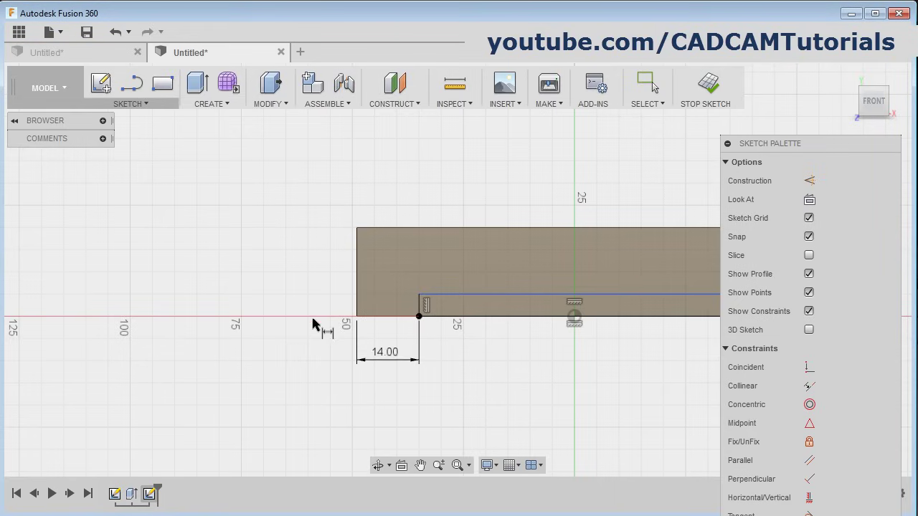
# Step: Dimension the distance from the rectangle's right side to the block's right edge as 14 mm
pyautogui.scroll(-2, 317, 328)
pyautogui.moveTo(548, 350); pyautogui.dragTo(373, 367, button='middle')
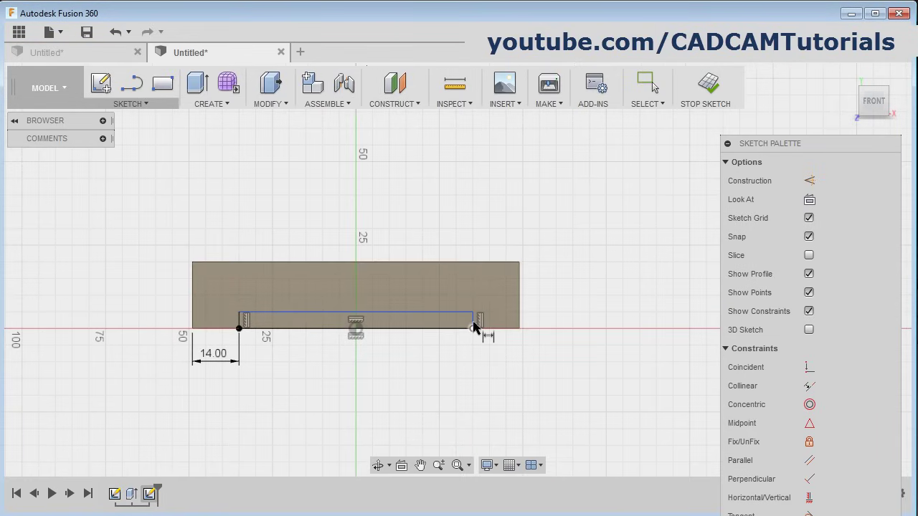
pyautogui.click(472, 320)
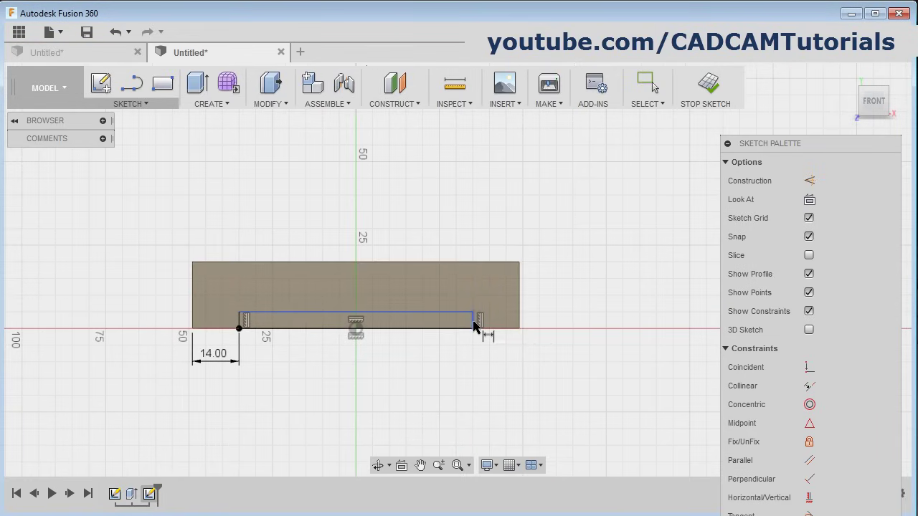
pyautogui.click(519, 322)
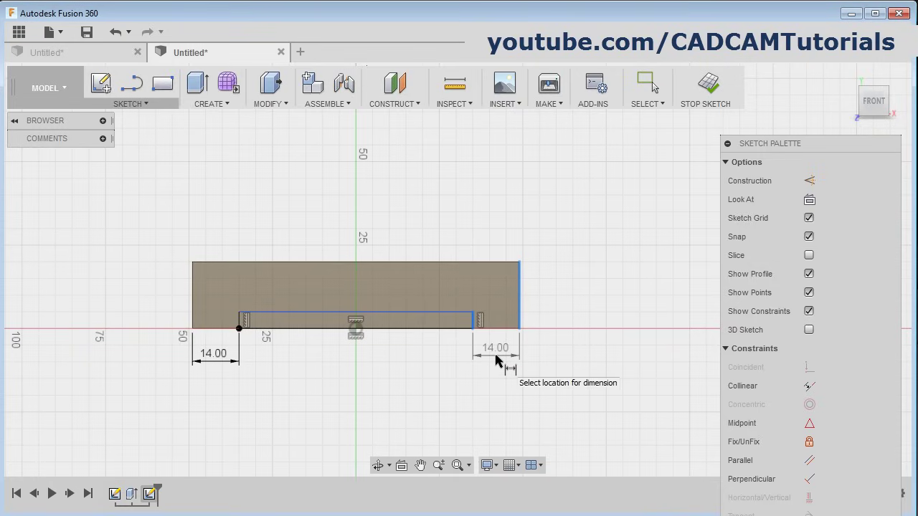
pyautogui.click(496, 359)
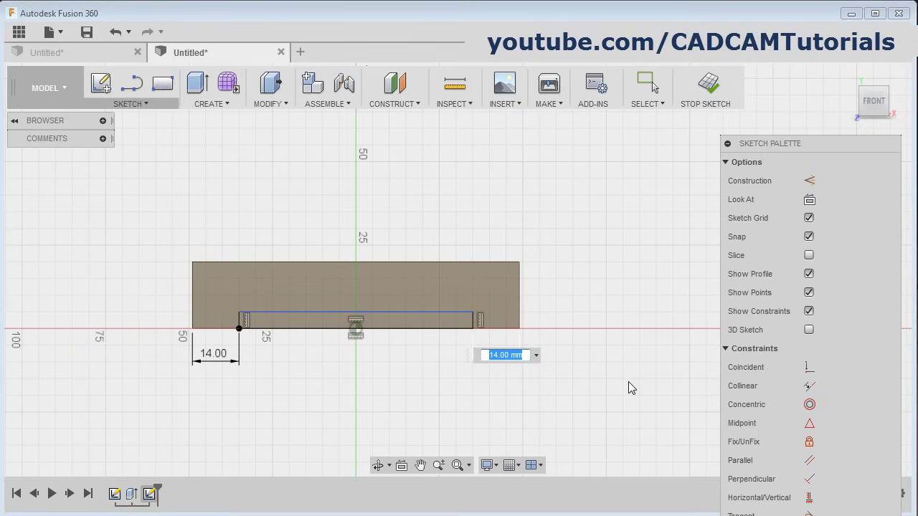
pyautogui.press('Return')
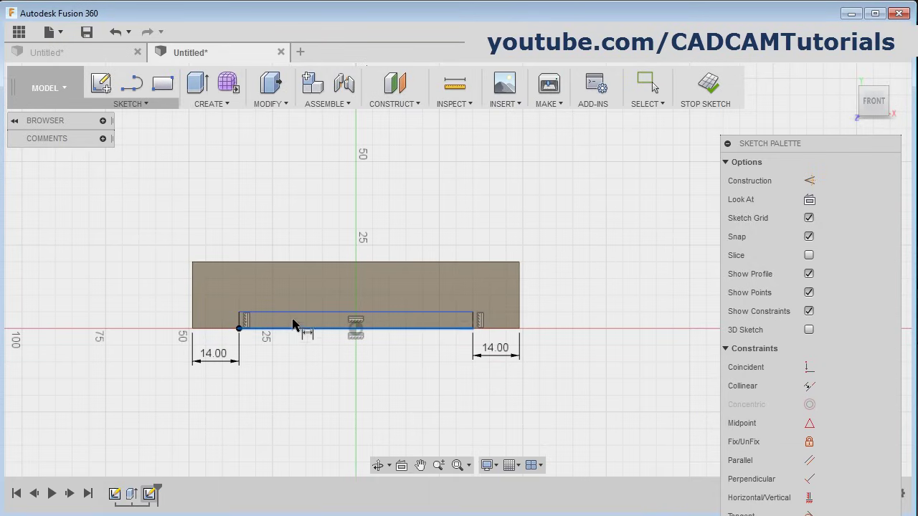
# Step: Dimension the height of the slot rectangle on the front face as 6 mm and finish the sketch
pyautogui.click(294, 313)
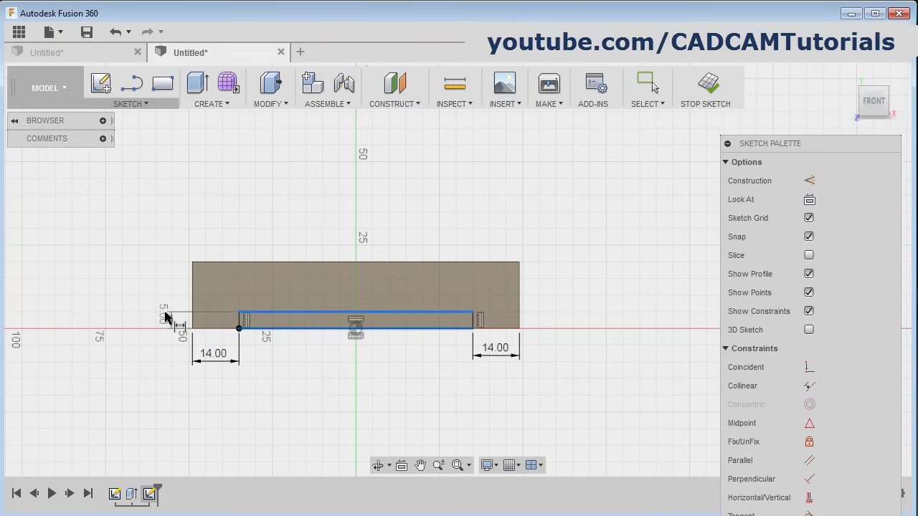
pyautogui.click(149, 317)
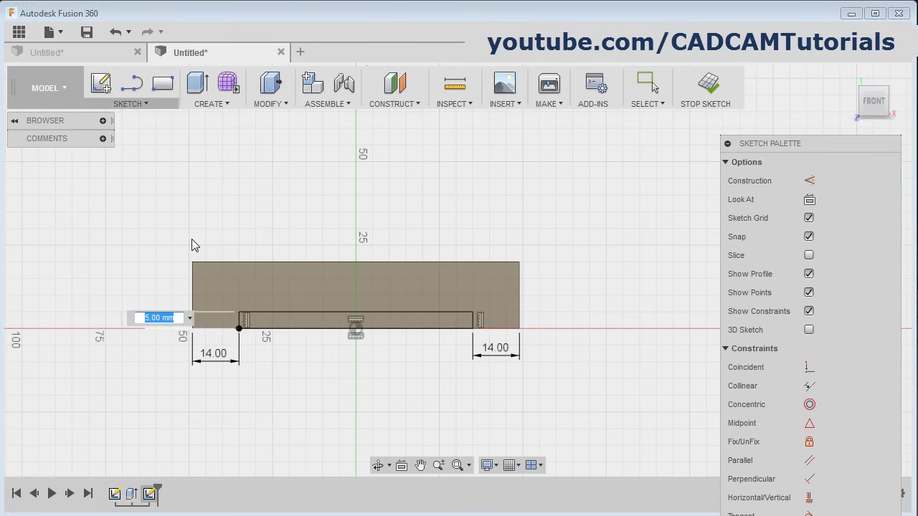
pyautogui.write('6')
pyautogui.press('Return')
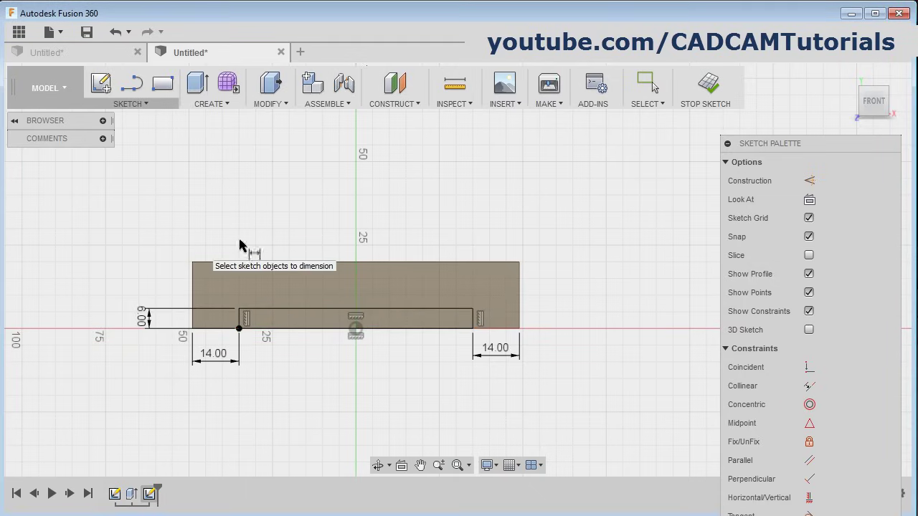
pyautogui.click(708, 88)
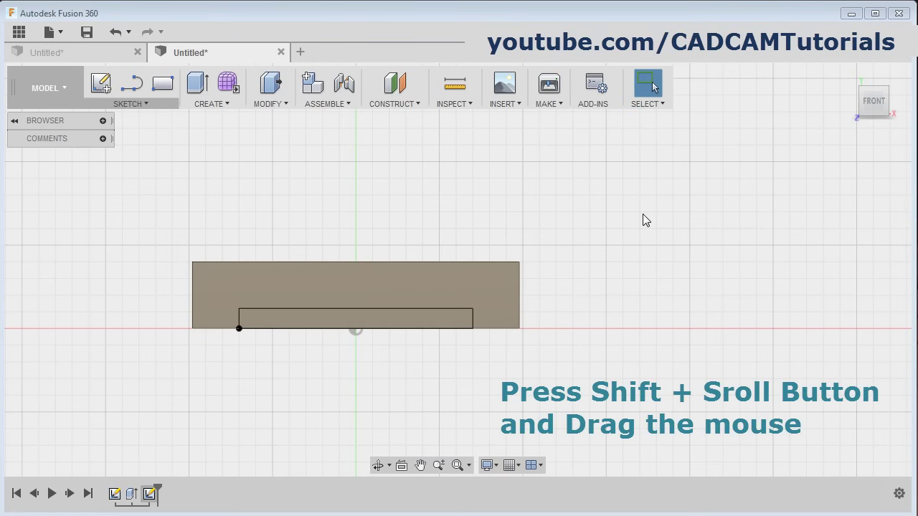
# Step: Cut the slot rectangle through the whole block using Extrude with extent All, flipped into the body
pyautogui.keyDown('shift'); pyautogui.moveTo(643, 215); pyautogui.dragTo(592, 233, button='middle'); pyautogui.keyUp('shift')
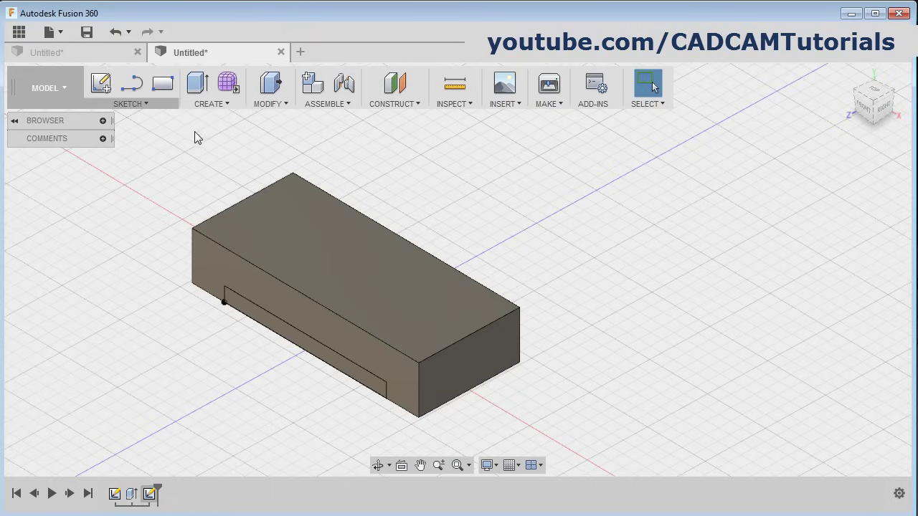
pyautogui.click(197, 82)
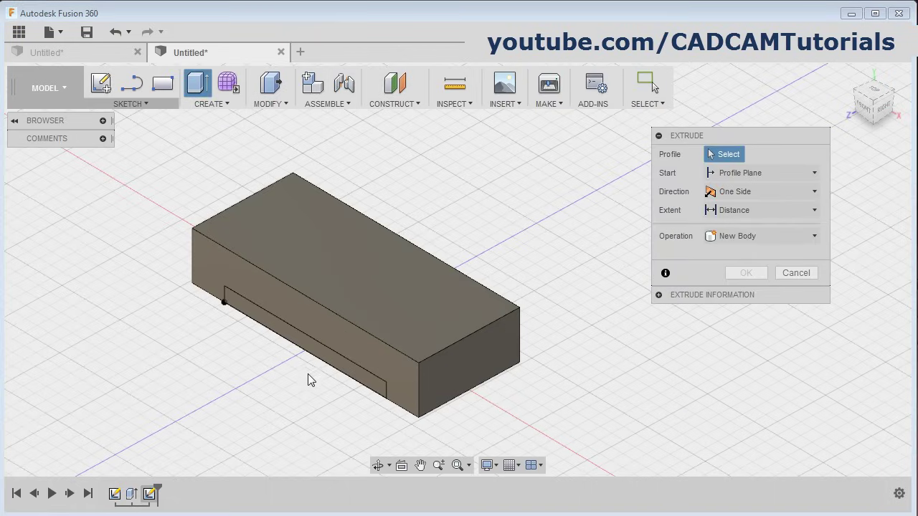
pyautogui.click(311, 352)
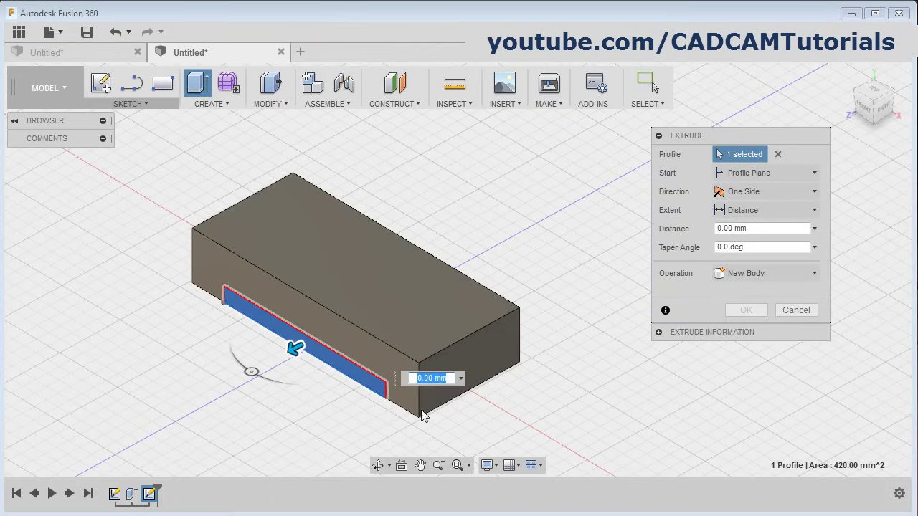
pyautogui.click(763, 212)
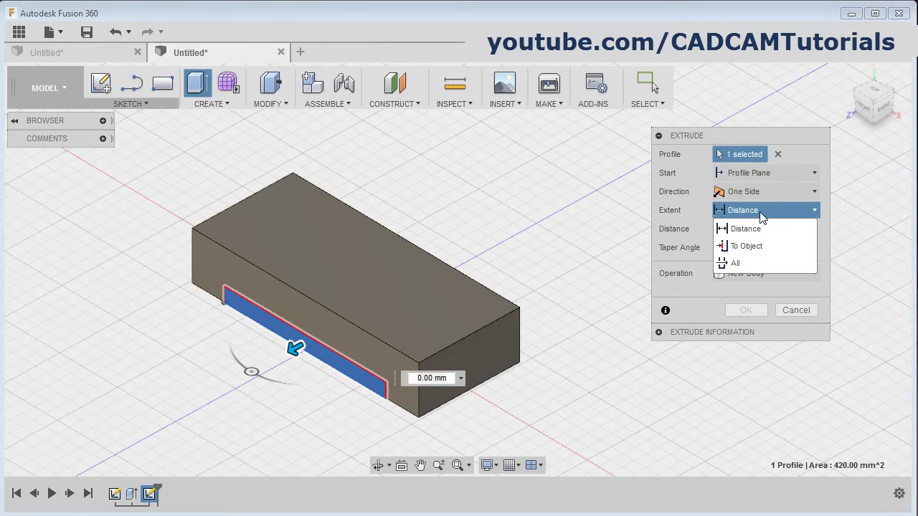
pyautogui.click(740, 262)
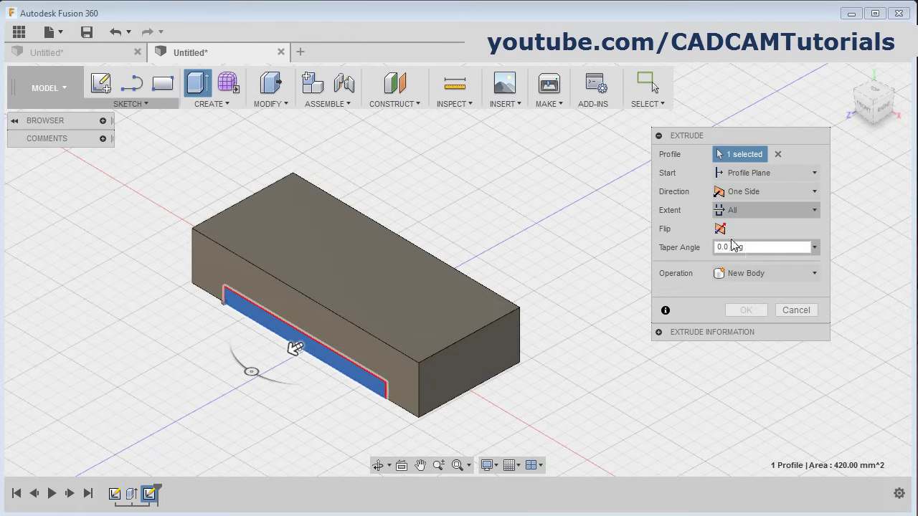
pyautogui.click(722, 231)
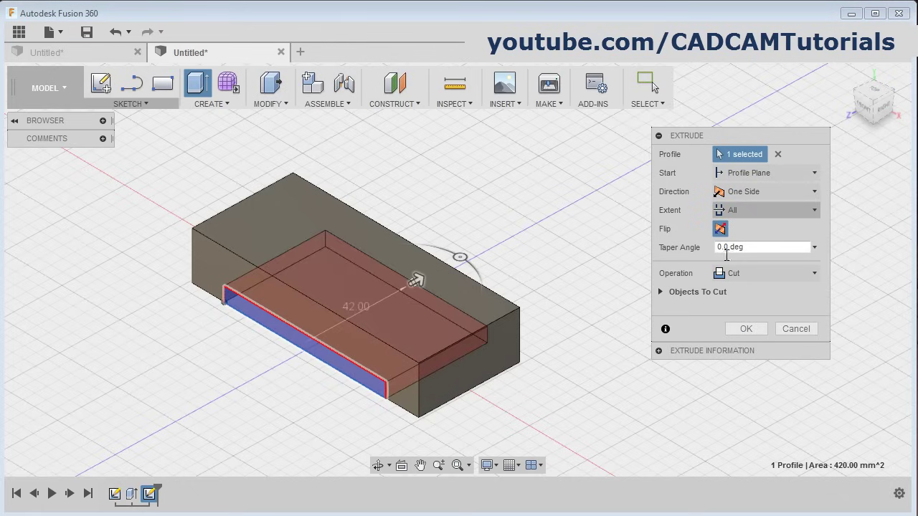
pyautogui.click(747, 329)
# Step: Check the reference drawing and sketch a 14 by 42 mm center rectangle on the block's top face, centred on the origin
pyautogui.hotkey('alt', 'Tab')
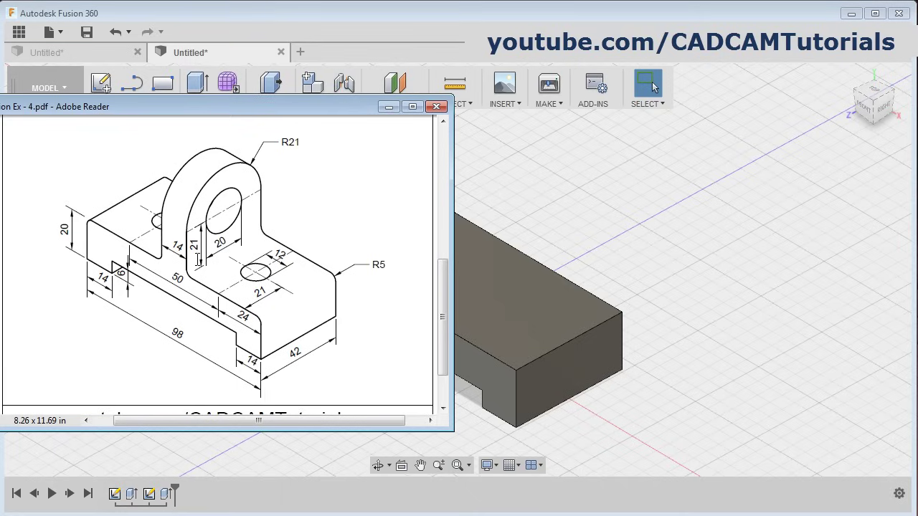
pyautogui.click(601, 205)
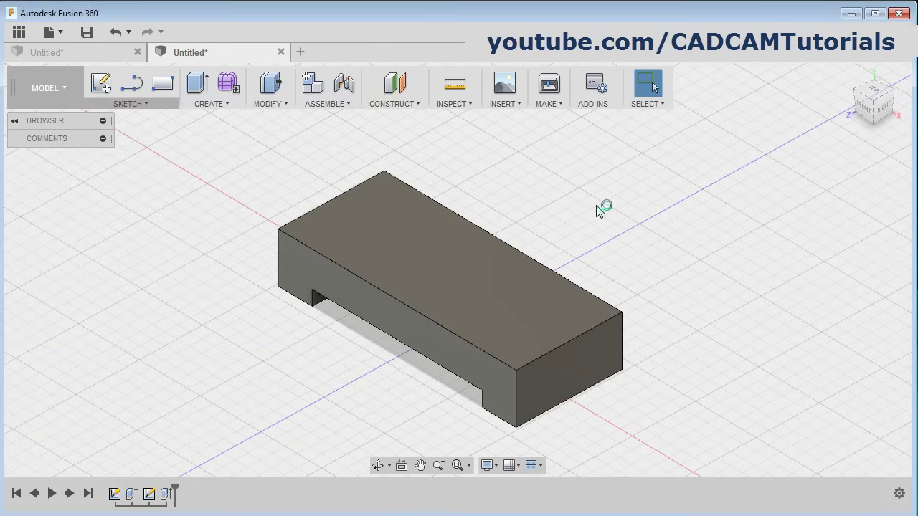
pyautogui.click(162, 83)
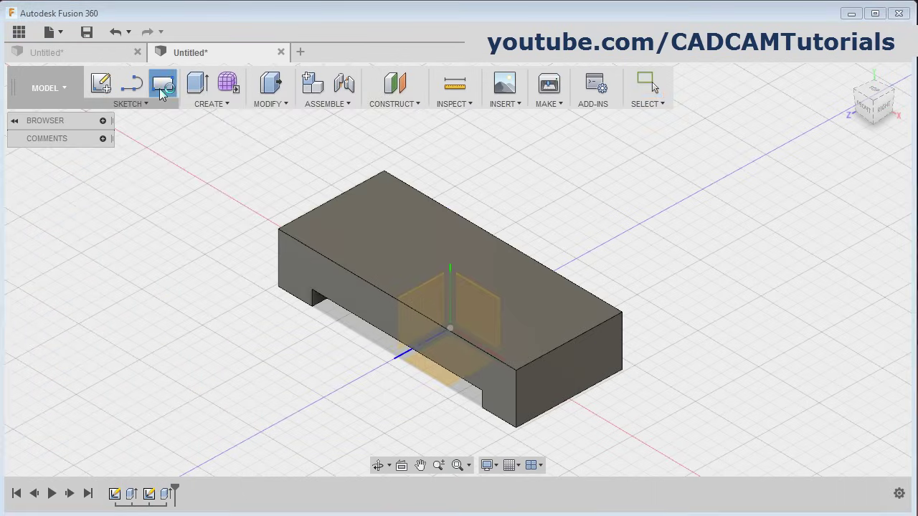
pyautogui.click(348, 234)
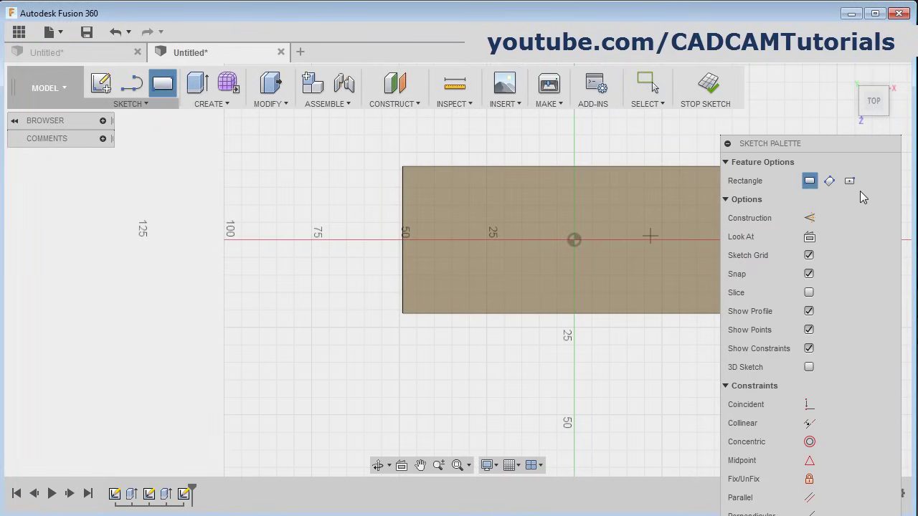
pyautogui.click(850, 181)
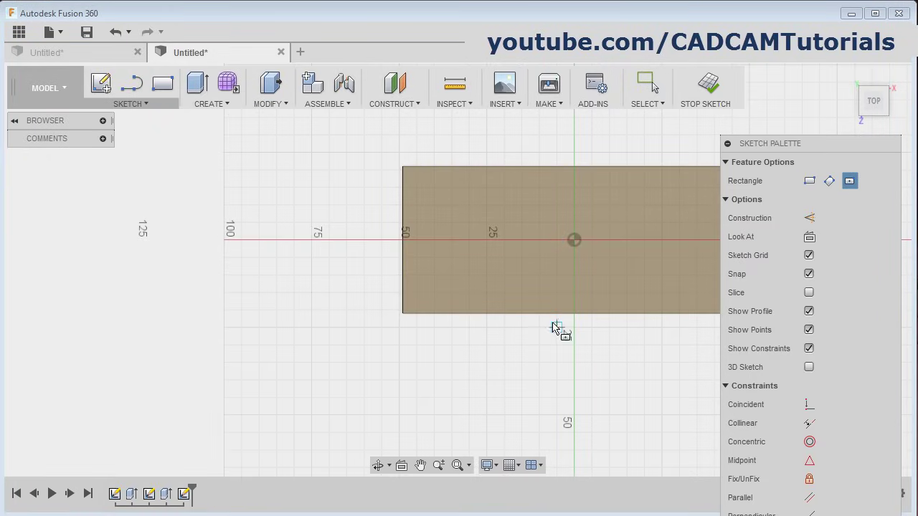
pyautogui.click(573, 241)
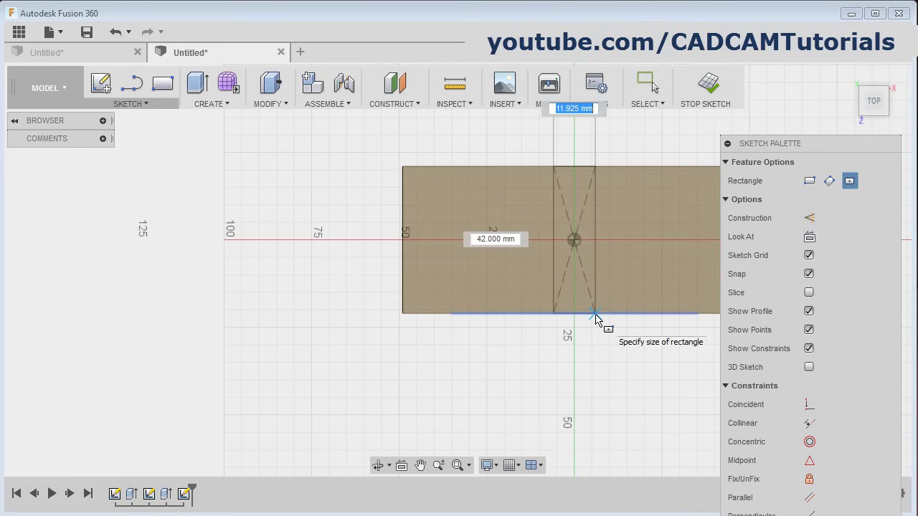
pyautogui.write('1')
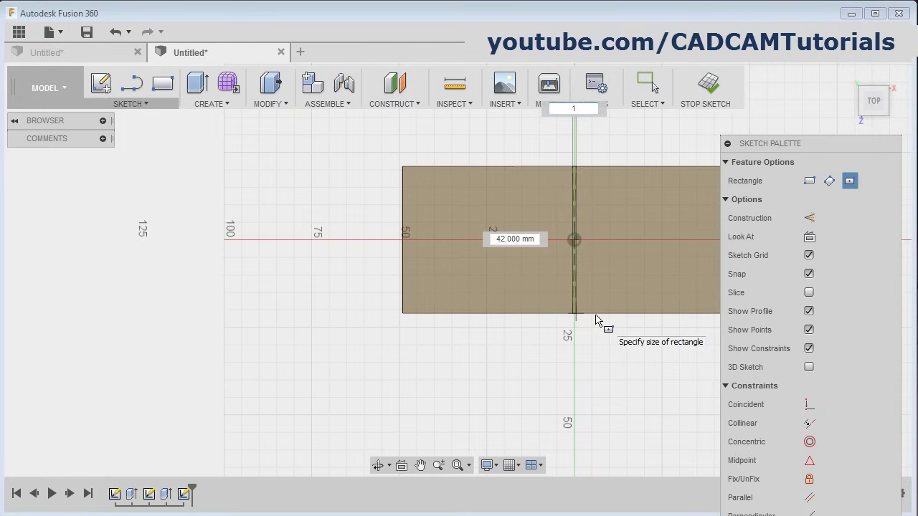
pyautogui.write('4')
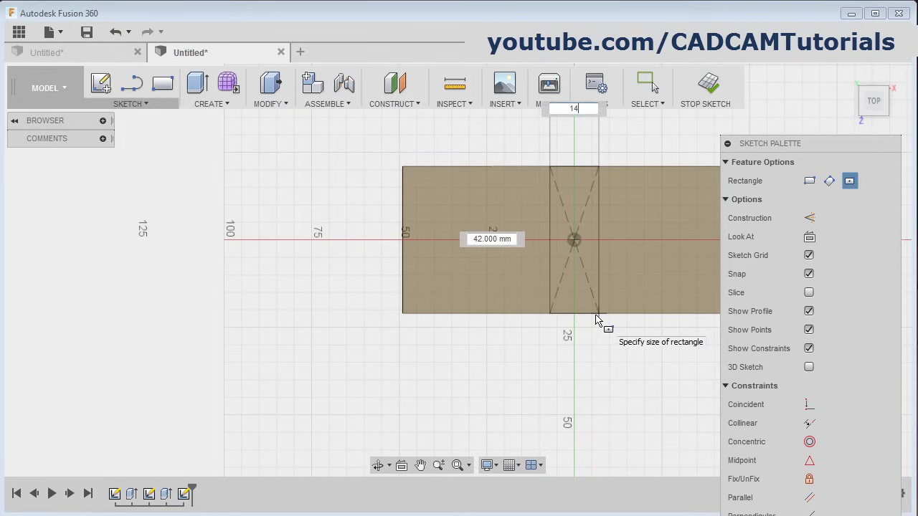
pyautogui.press('Tab')
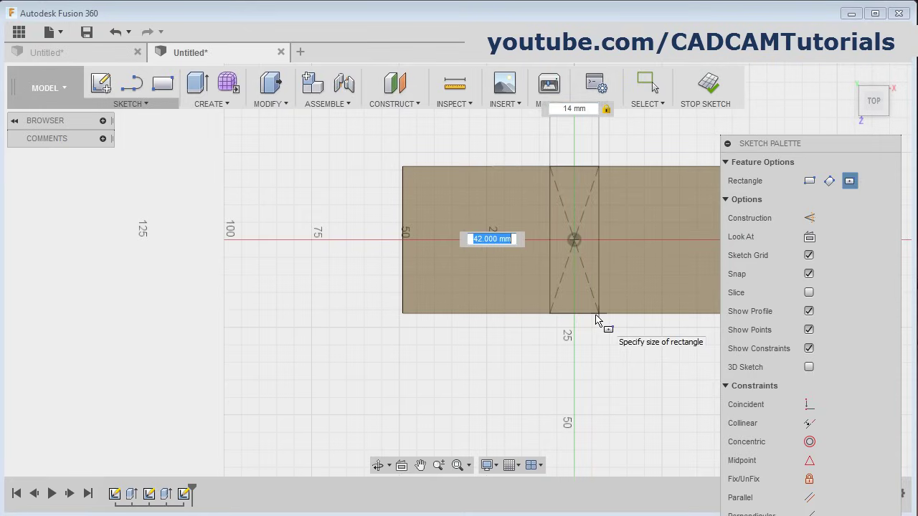
pyautogui.press('Tab')
pyautogui.press('Return')
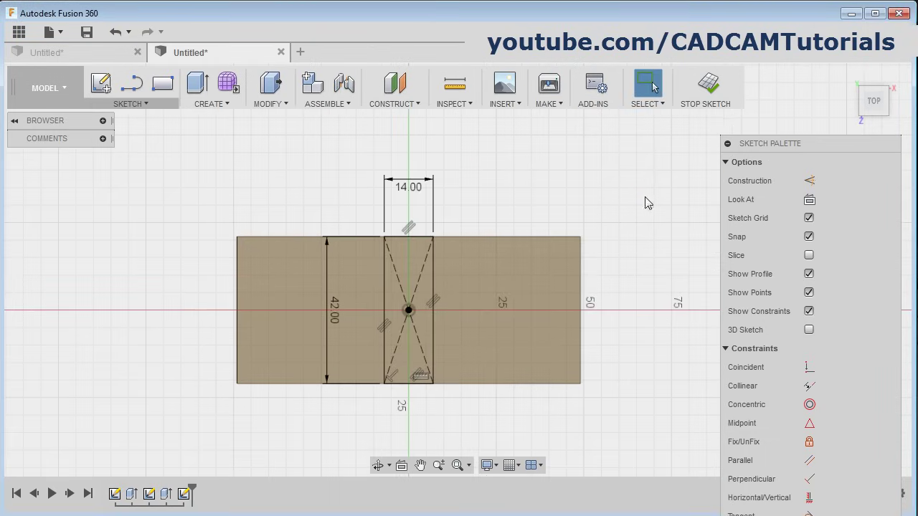
pyautogui.click(710, 88)
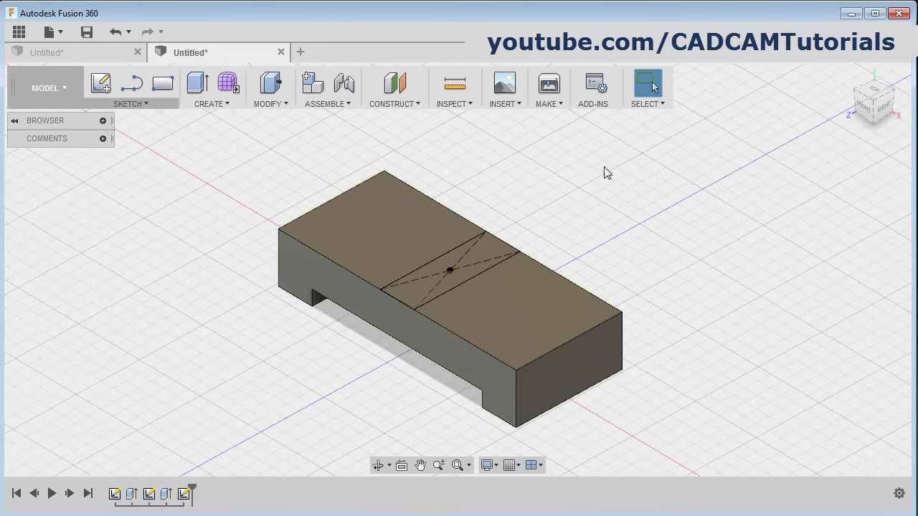
# Step: Extrude the center rectangle 42 mm upward from the block's top face to form the upright
pyautogui.click(196, 85)
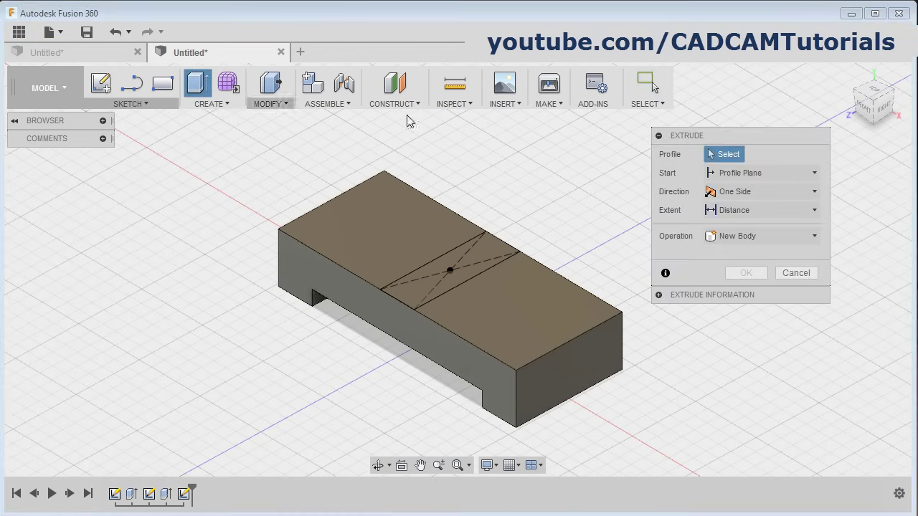
pyautogui.click(470, 270)
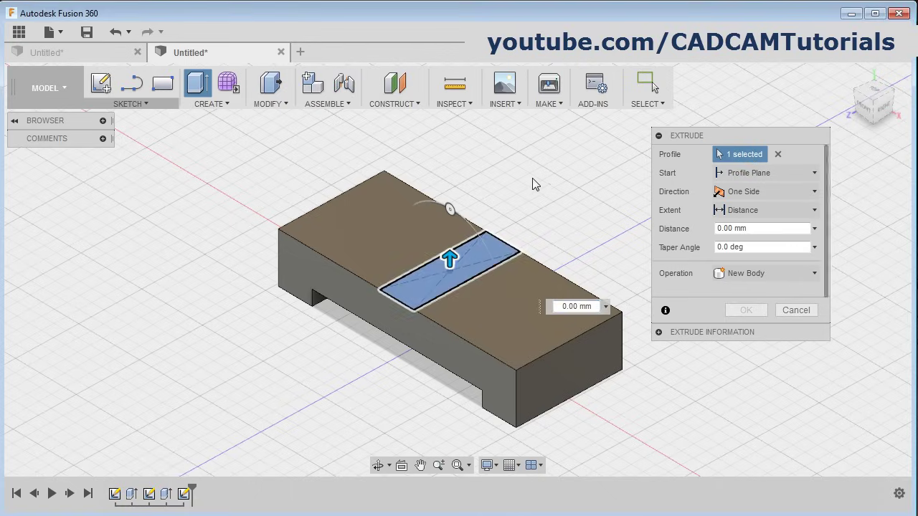
pyautogui.write('42')
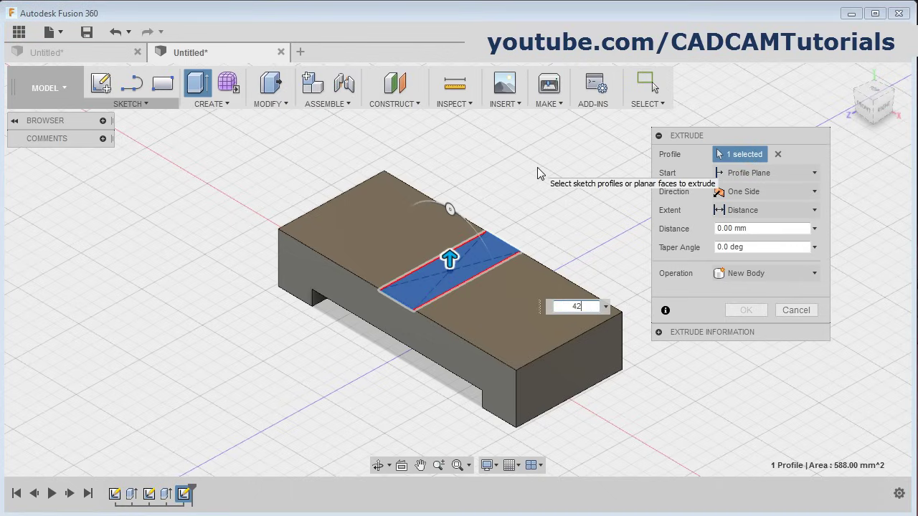
pyautogui.click(746, 310)
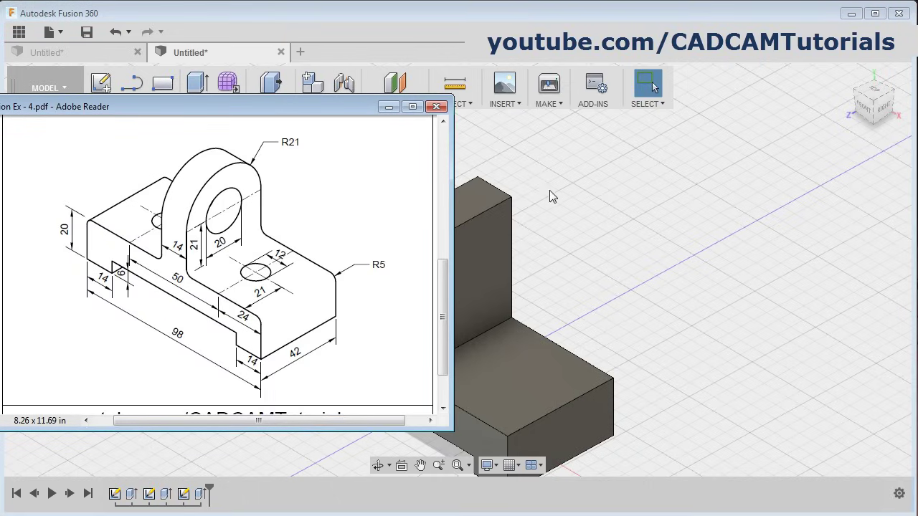
# Step: Fillet the two short top edges of the upright with a 21 mm radius
pyautogui.click(597, 177)
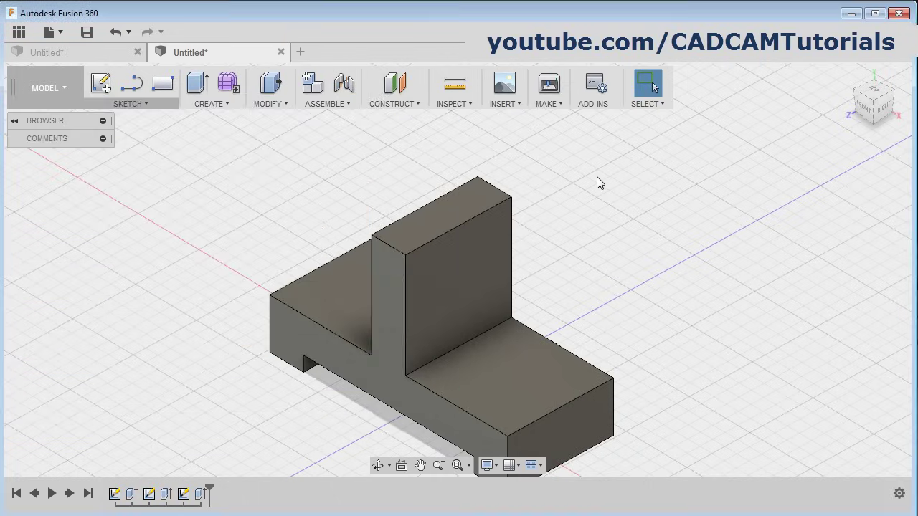
pyautogui.click(279, 104)
pyautogui.click(278, 138)
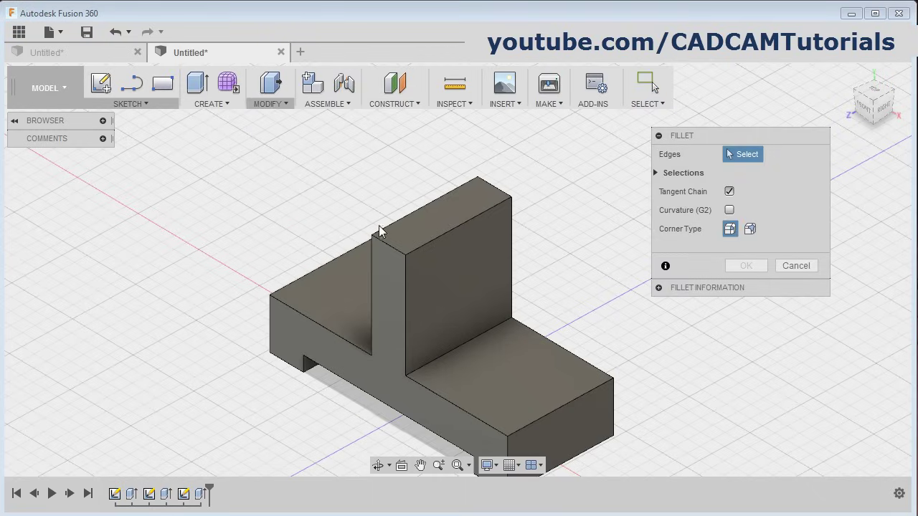
pyautogui.click(393, 250)
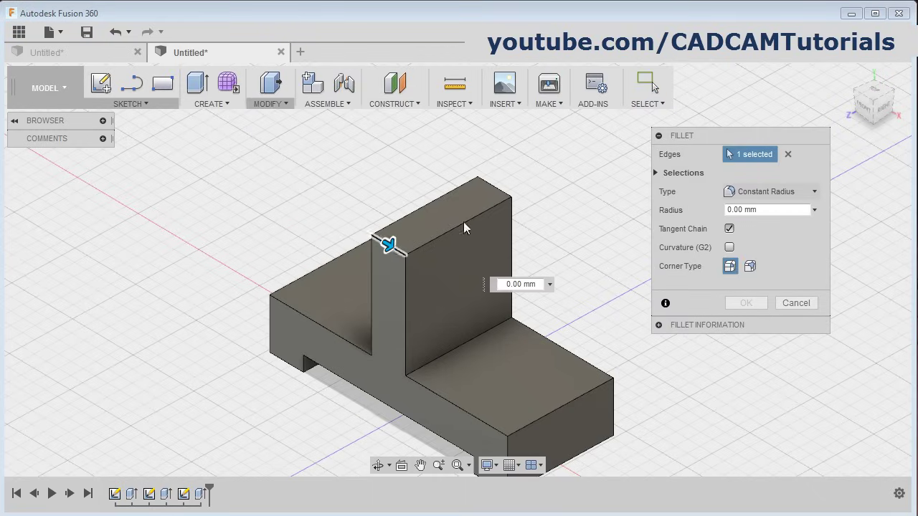
pyautogui.click(495, 188)
pyautogui.write('20')
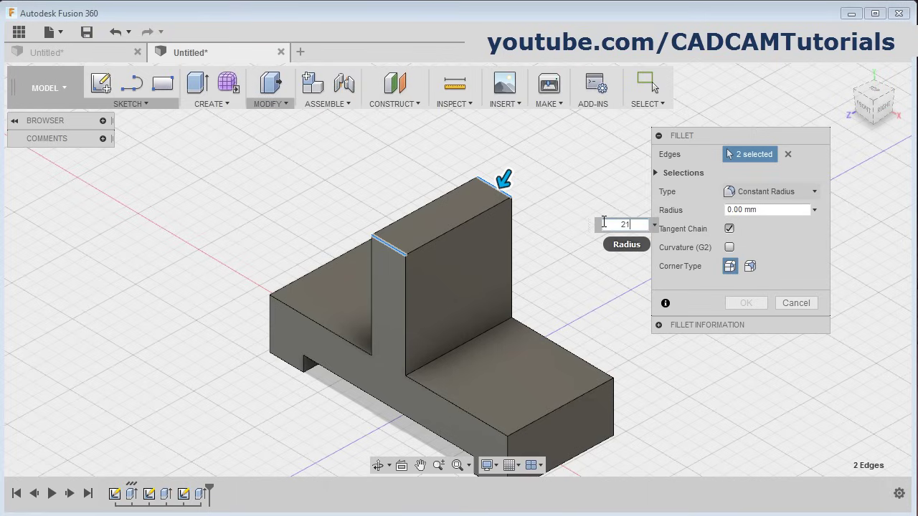
pyautogui.click(746, 303)
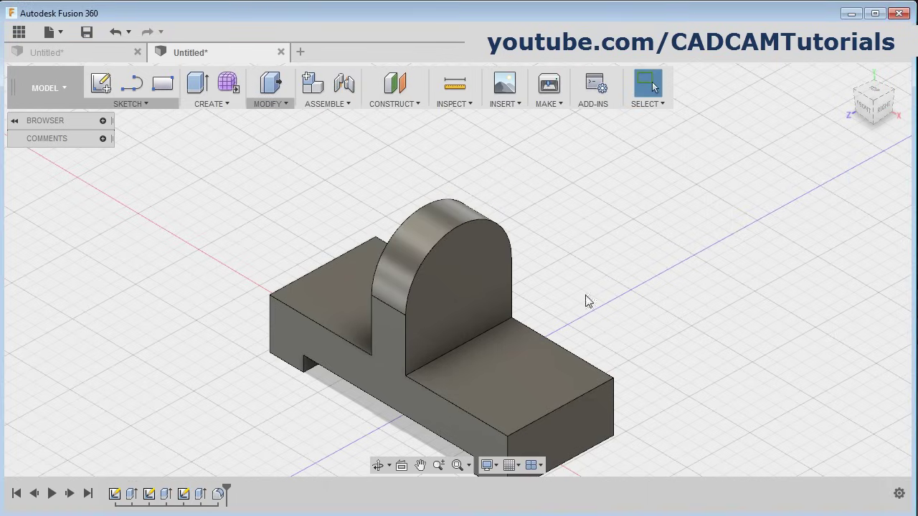
# Step: Check the reference drawing and sketch a 20 mm diameter circle on the upright's flat face, concentric with its rounded top
pyautogui.hotkey('alt', 'Tab')
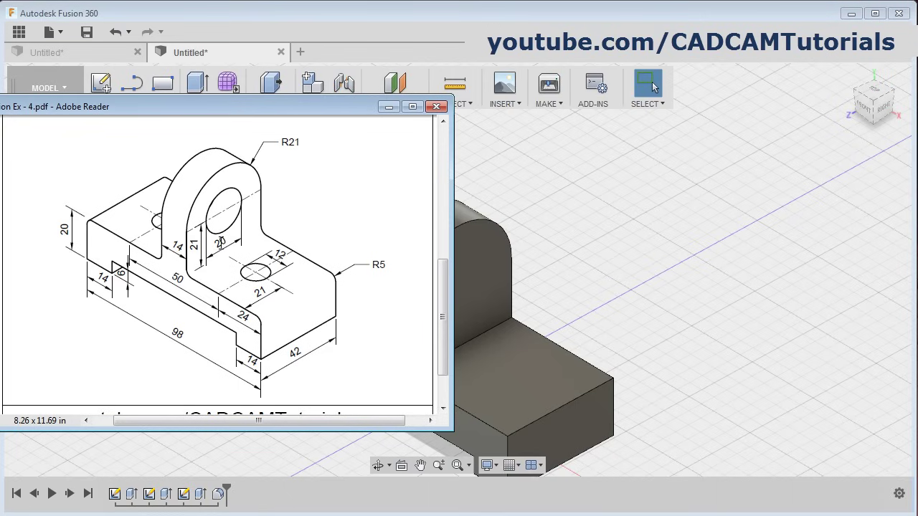
pyautogui.click(584, 196)
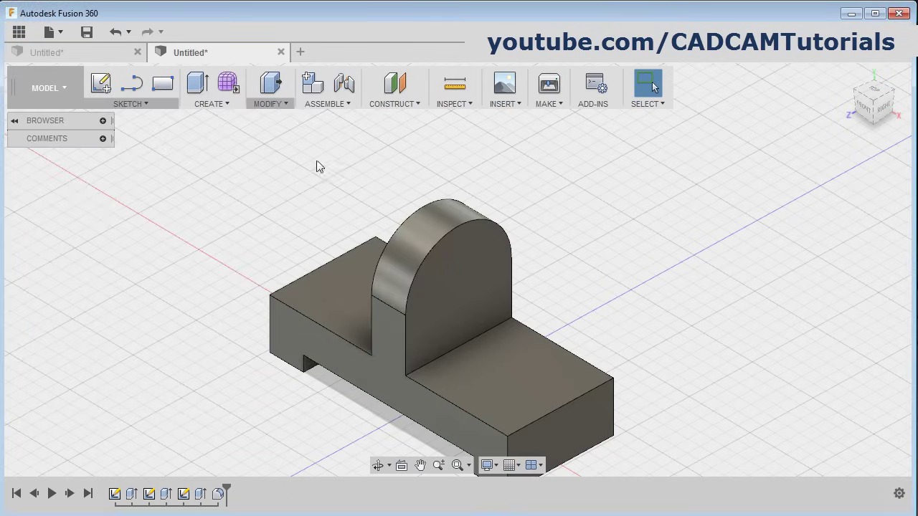
pyautogui.click(145, 102)
pyautogui.moveTo(131, 170)
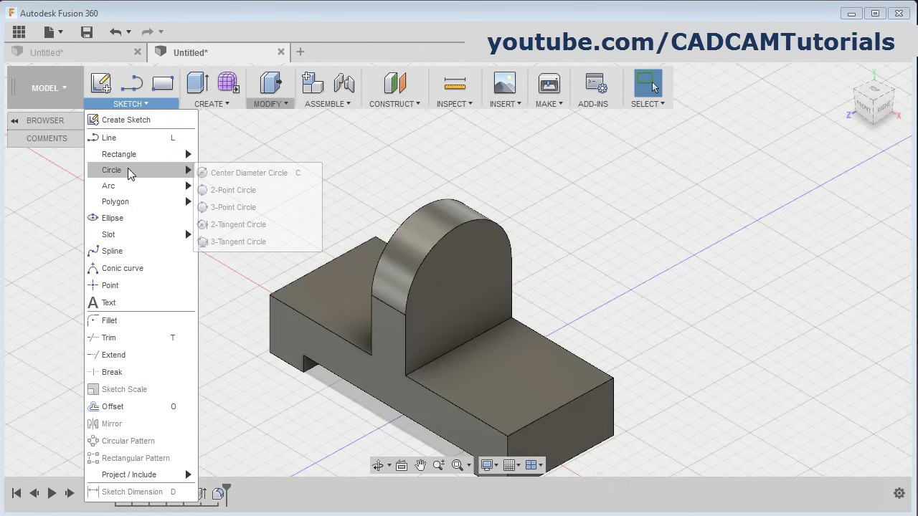
pyautogui.click(208, 175)
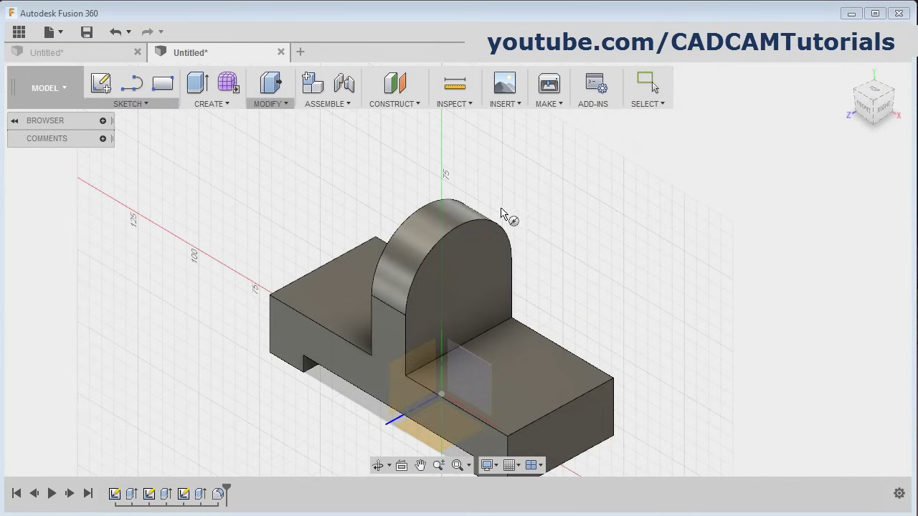
pyautogui.click(484, 265)
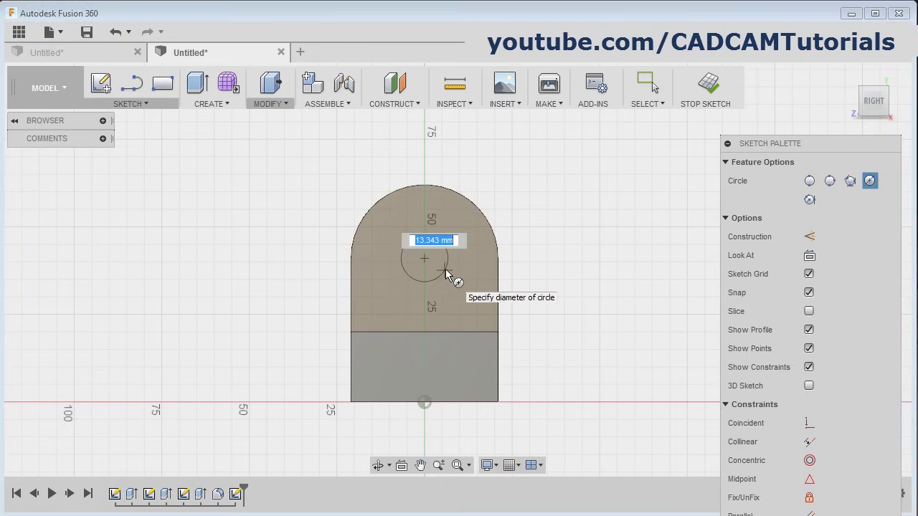
pyautogui.write('20')
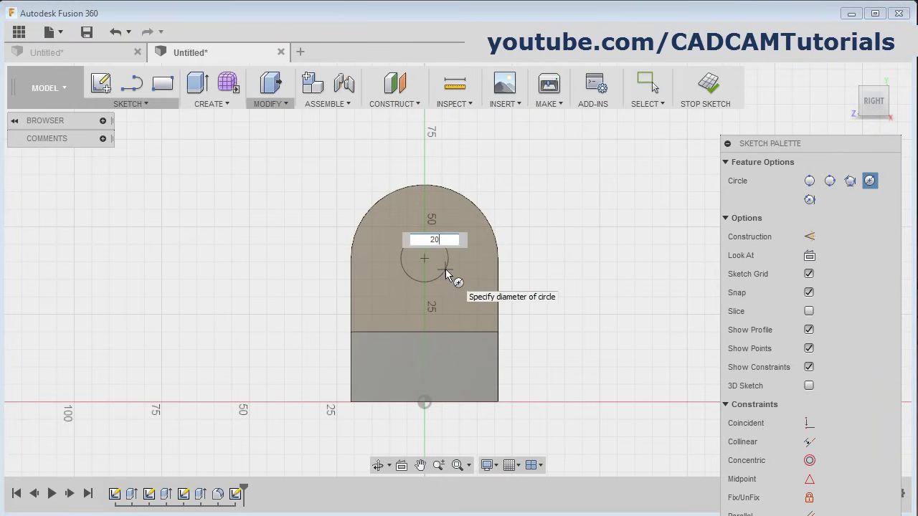
pyautogui.press('Tab')
pyautogui.press('Return')
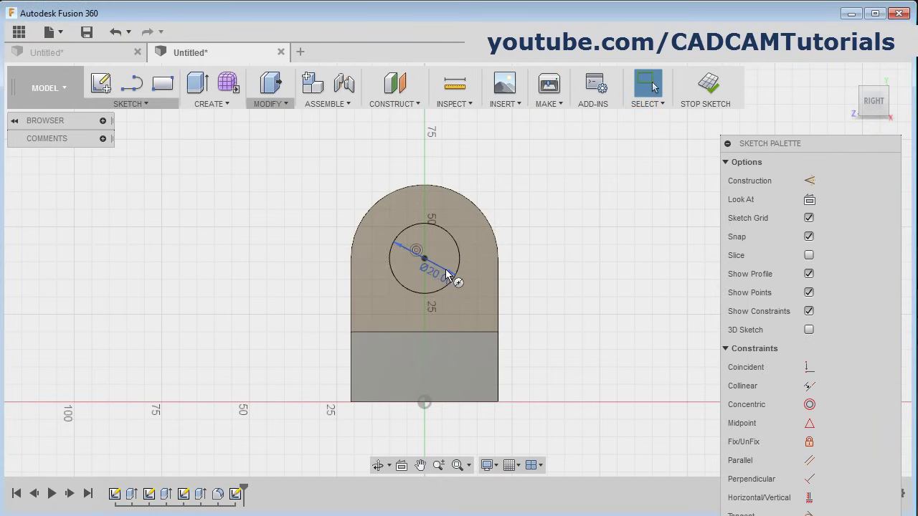
# Step: Cut the 20 mm circle through the upright using Extrude with extent All, flipped into the body
pyautogui.click(718, 83)
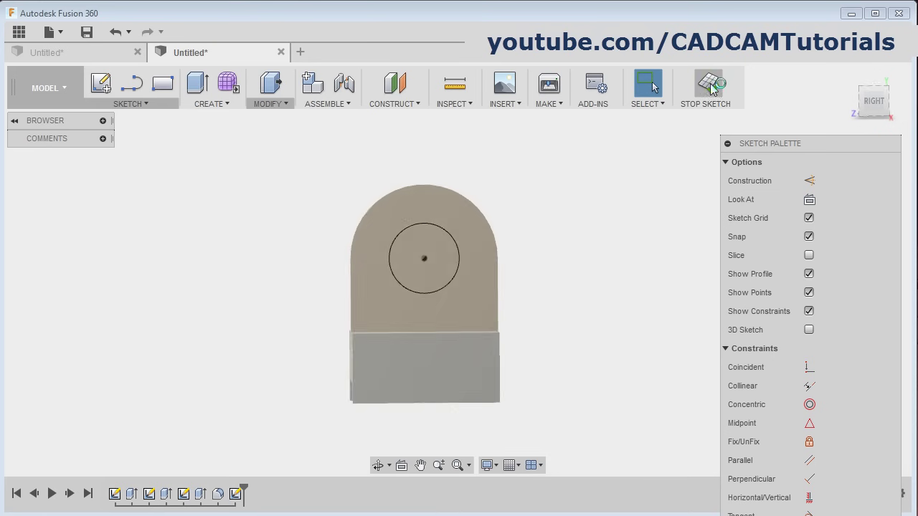
pyautogui.click(197, 83)
pyautogui.click(468, 281)
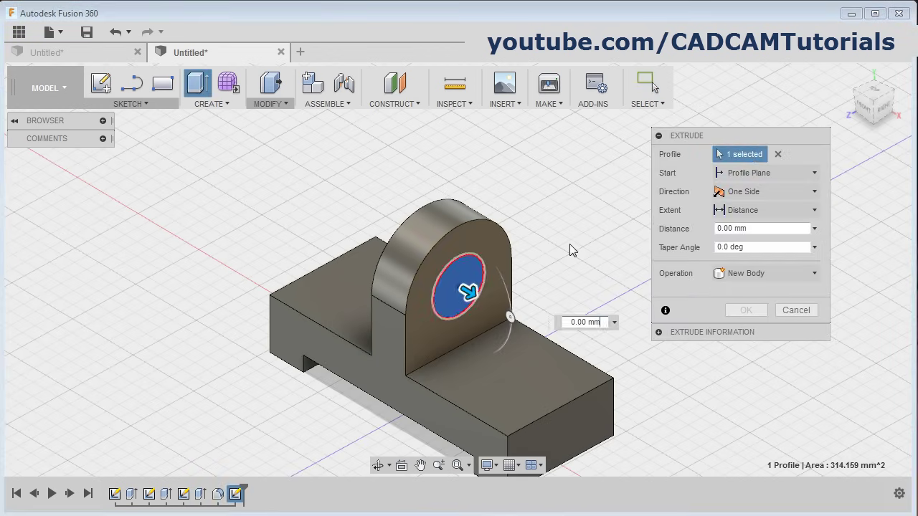
pyautogui.click(744, 212)
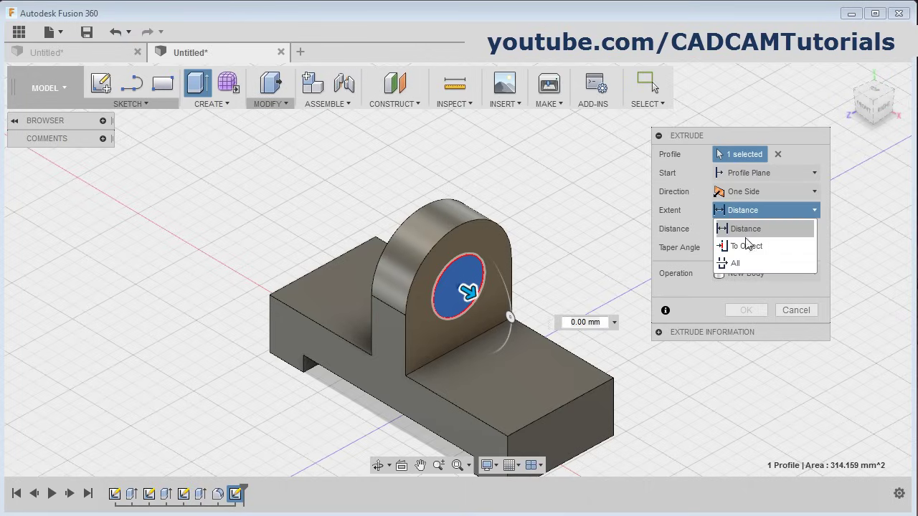
pyautogui.click(733, 264)
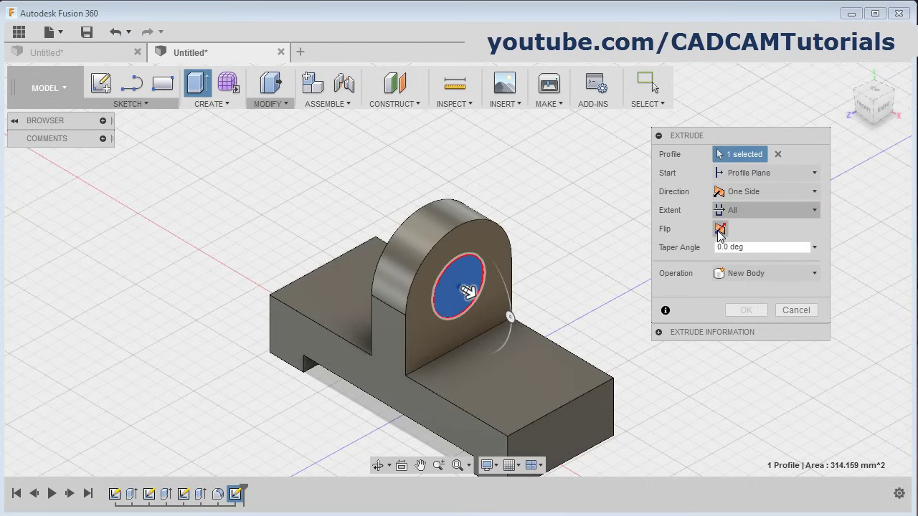
pyautogui.click(720, 230)
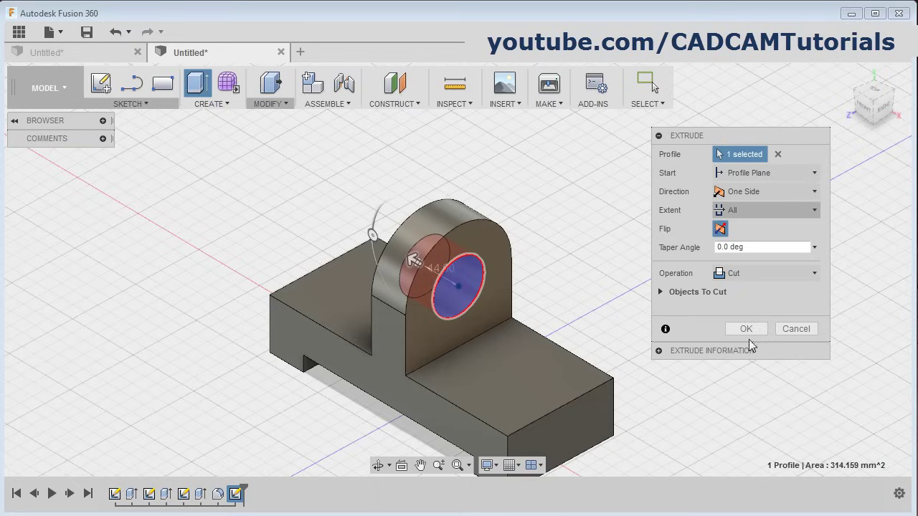
pyautogui.click(745, 330)
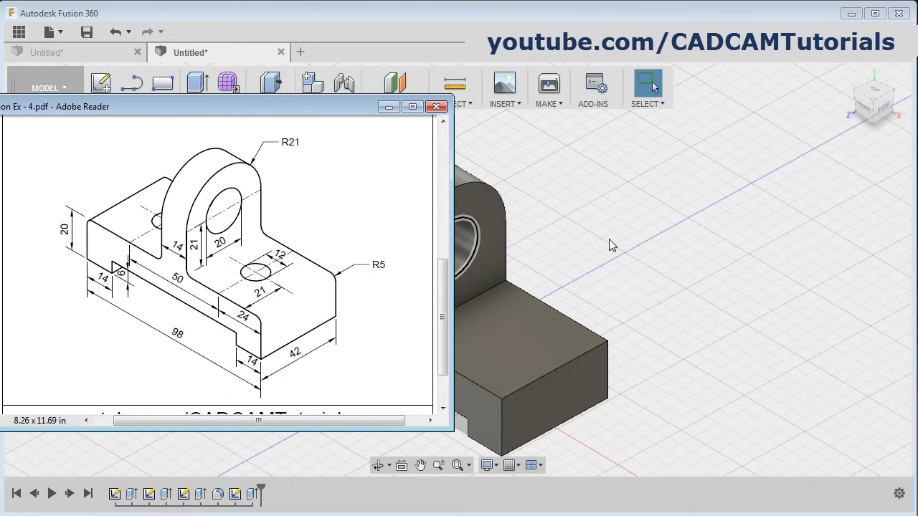
# Step: Check the reference drawing and sketch a 12 mm diameter circle on the base's top face beside the upright, centred on the base's long axis
pyautogui.click(607, 239)
pyautogui.click(142, 106)
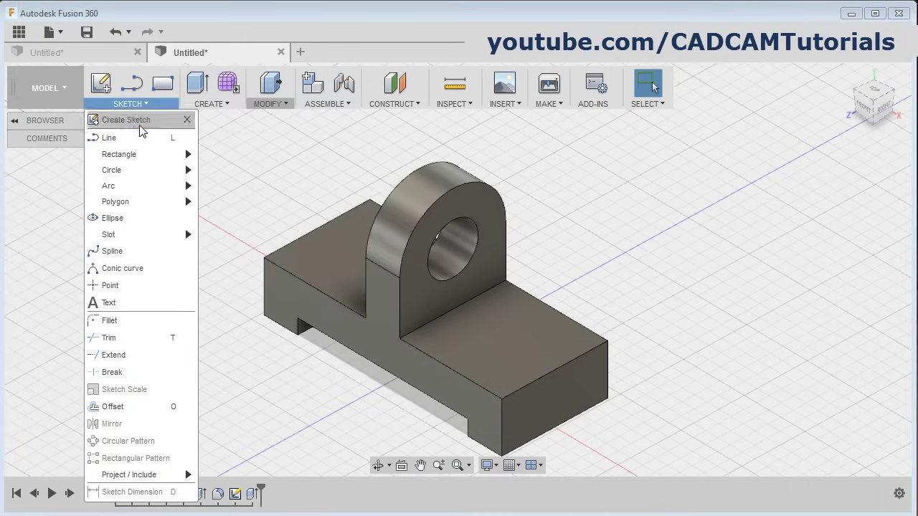
pyautogui.moveTo(129, 179)
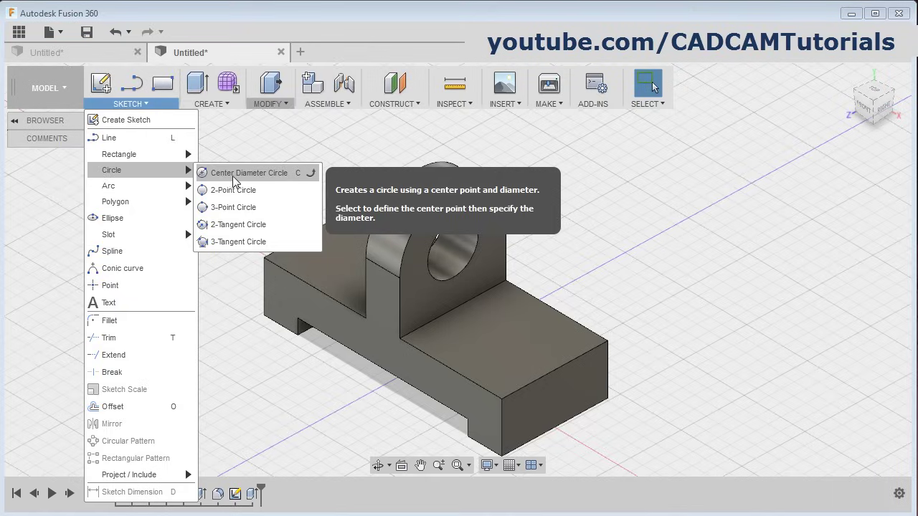
pyautogui.click(270, 179)
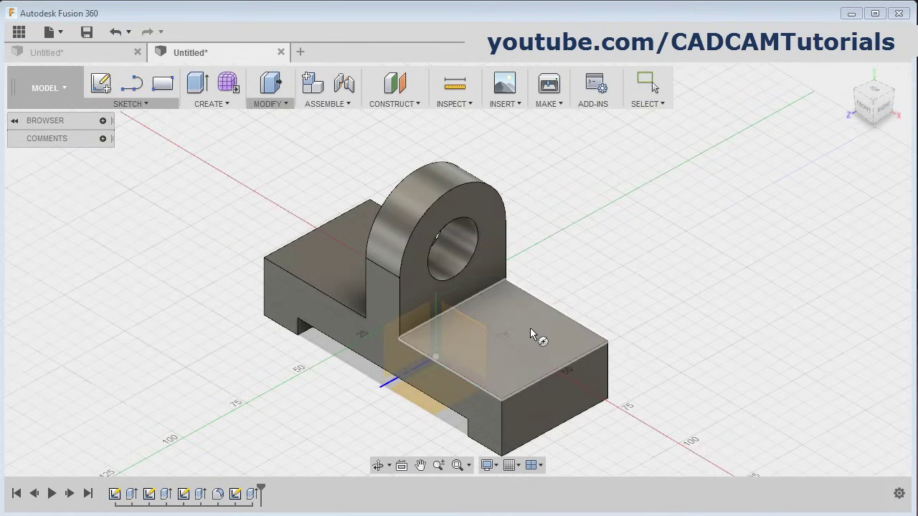
pyautogui.click(523, 346)
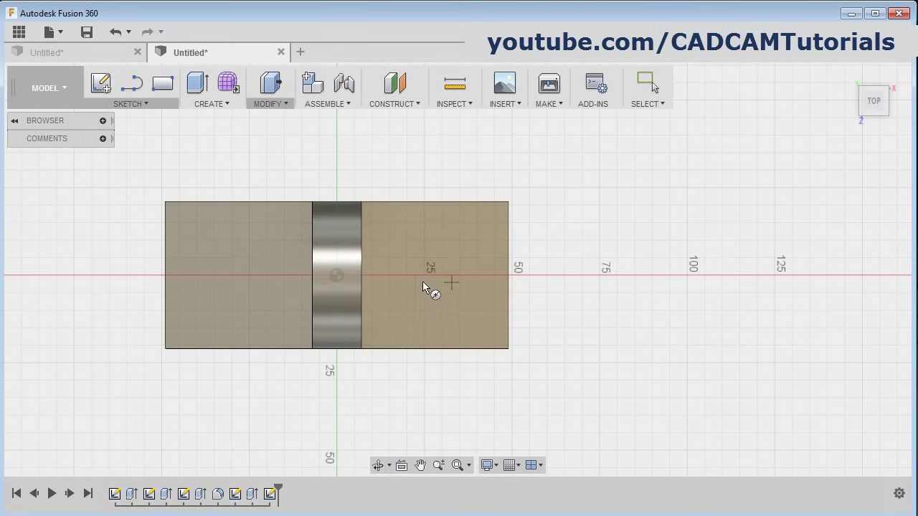
pyautogui.click(434, 275)
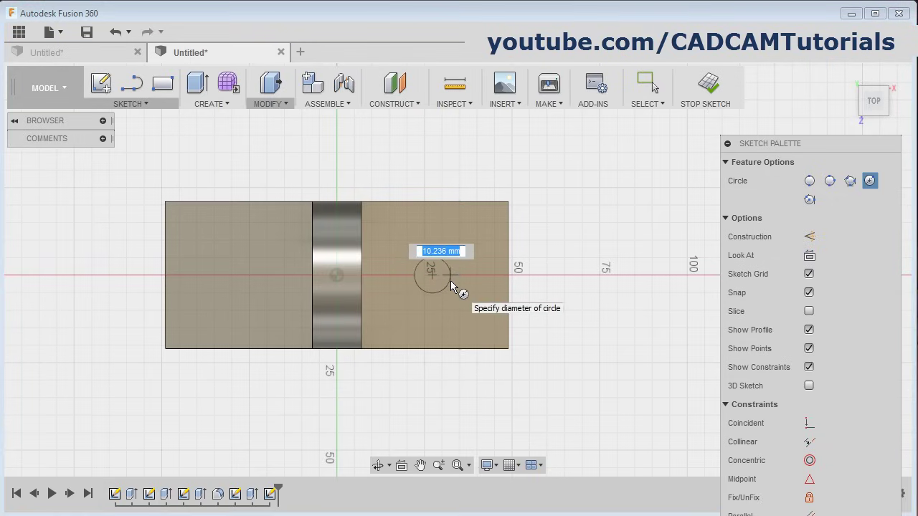
pyautogui.write('12')
pyautogui.press('Return')
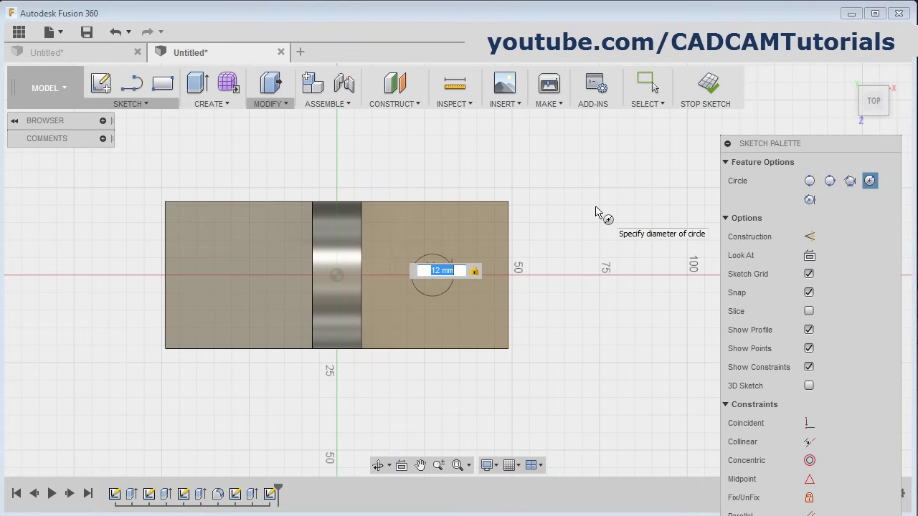
pyautogui.press('Escape')
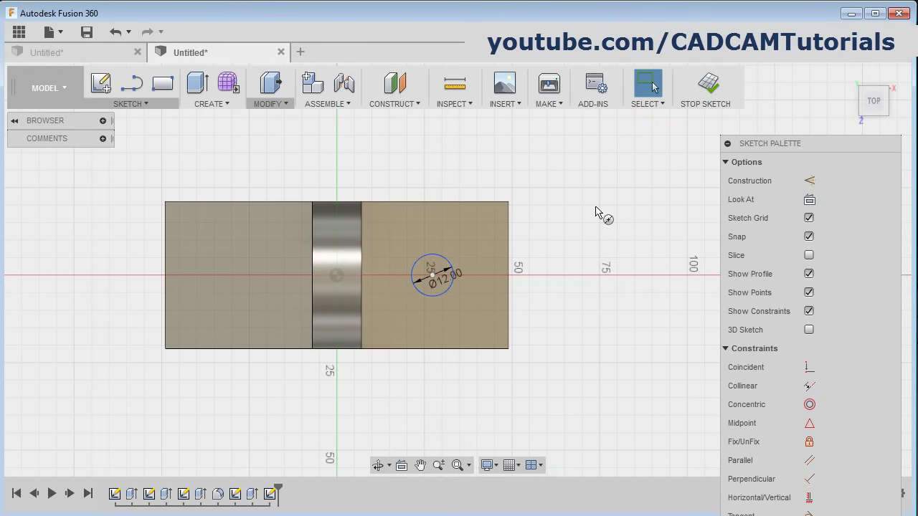
# Step: Cut the 12 mm circle down through the base using Extrude with extent All, flipped into the body
pyautogui.click(709, 93)
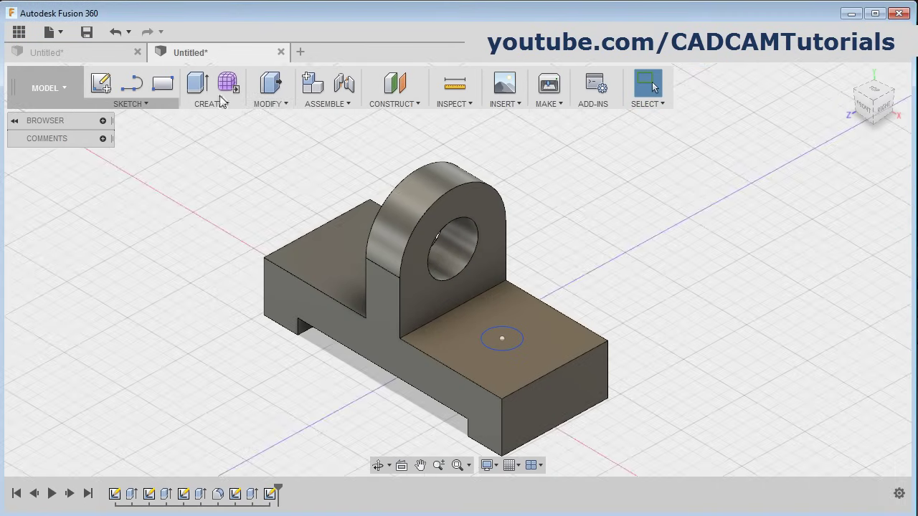
pyautogui.click(199, 84)
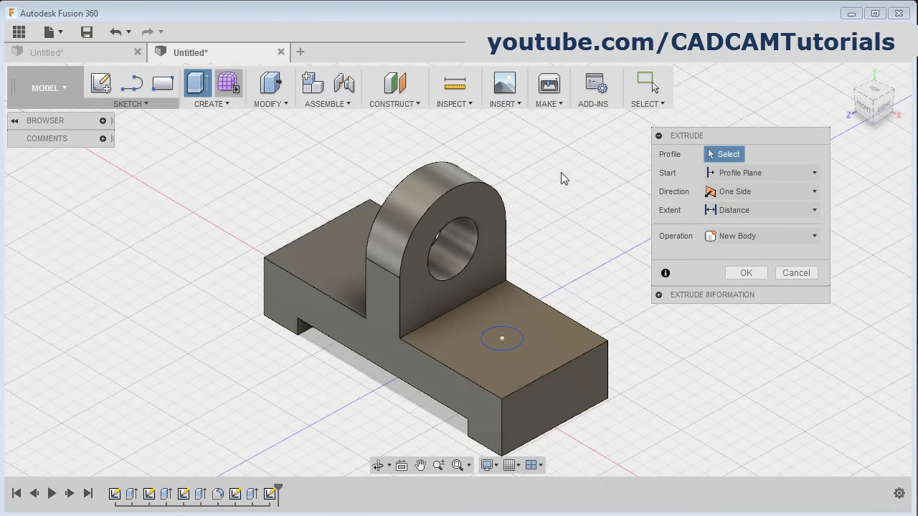
pyautogui.click(512, 337)
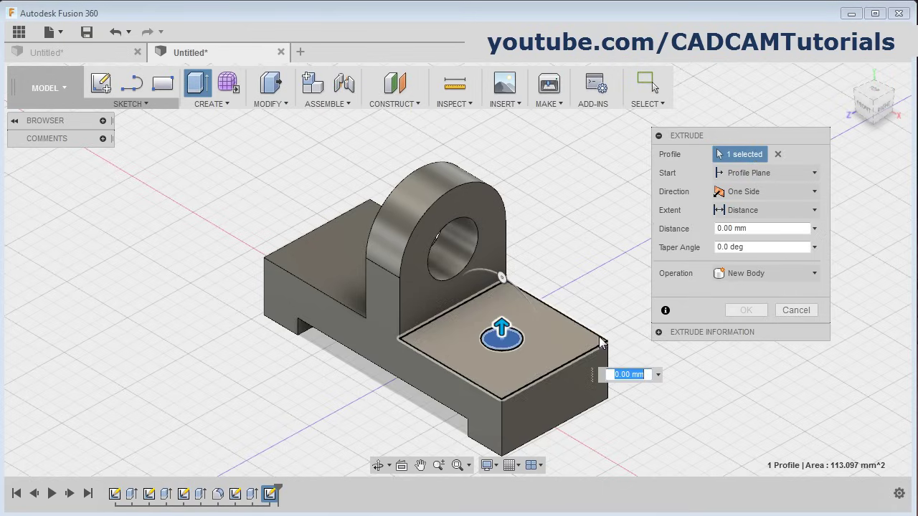
pyautogui.click(749, 213)
pyautogui.click(751, 264)
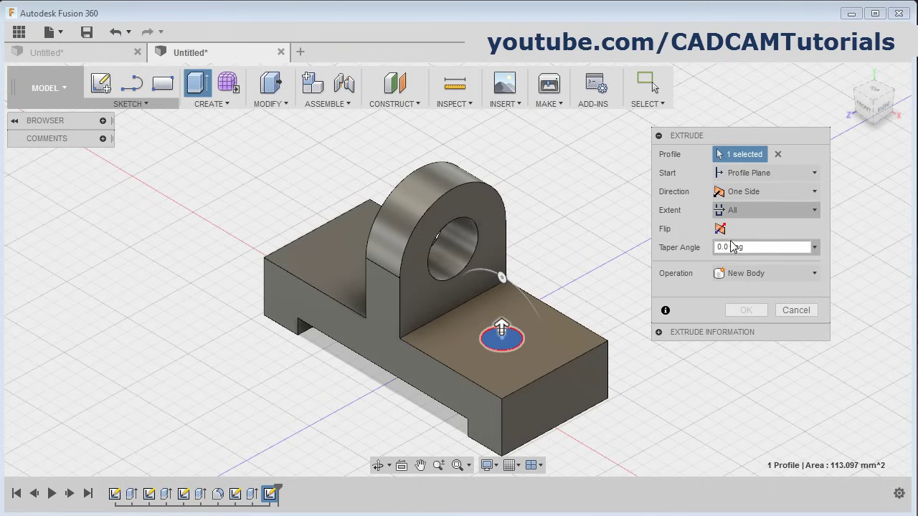
pyautogui.click(721, 230)
pyautogui.click(752, 333)
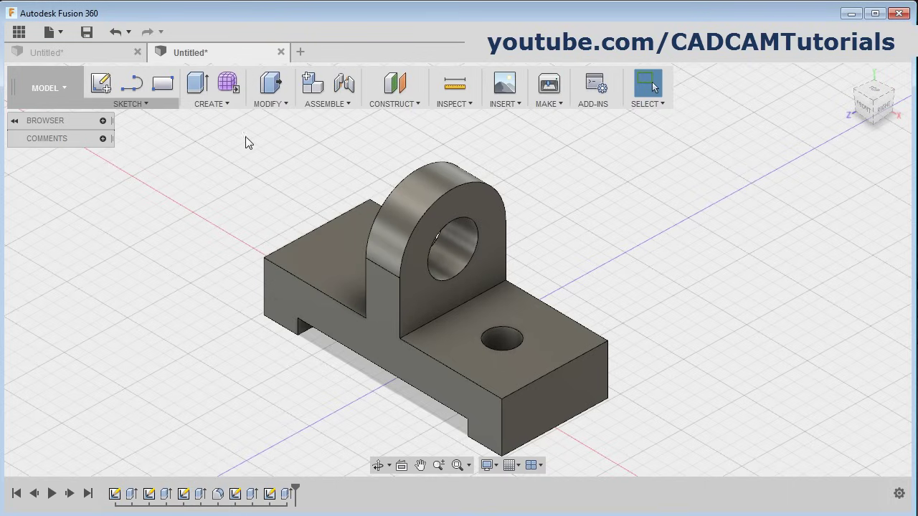
# Step: Mirror the 12 mm hole's extrude feature to the other side of the upright, using the origin plane through the upright's middle
pyautogui.click(233, 106)
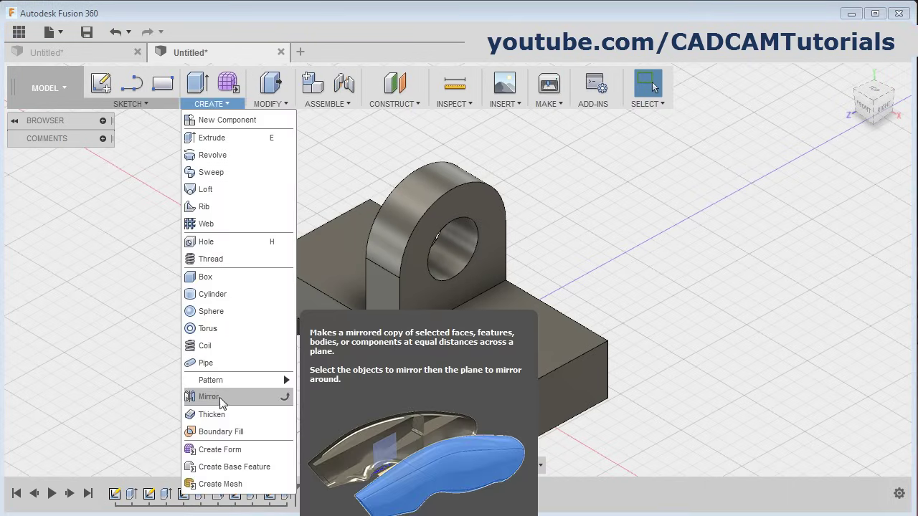
pyautogui.click(209, 398)
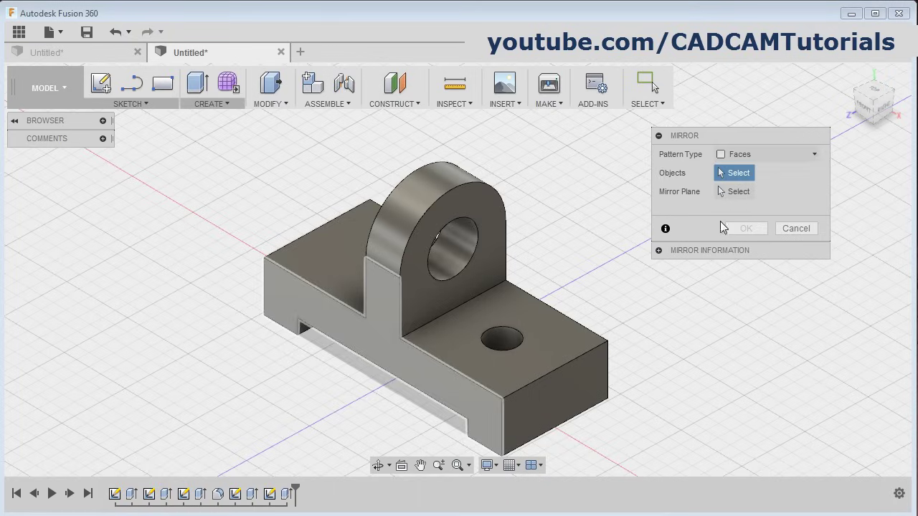
pyautogui.click(797, 155)
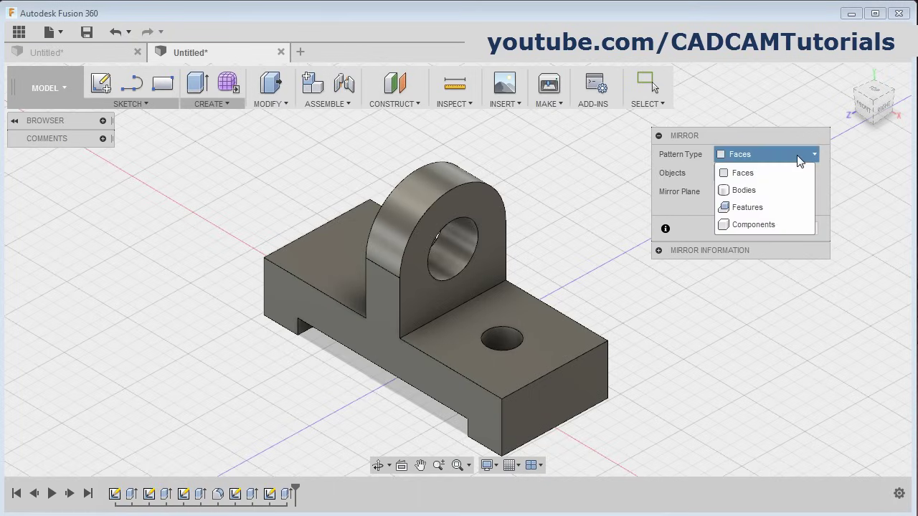
pyautogui.click(764, 207)
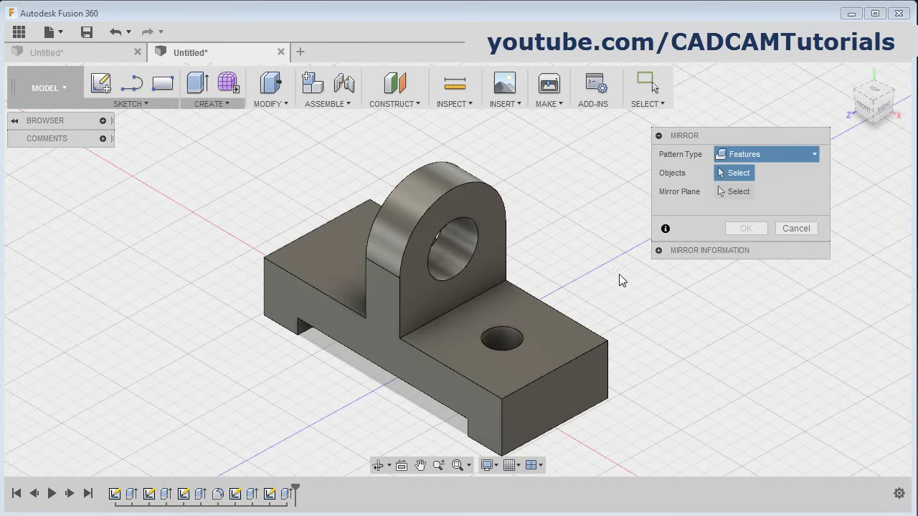
pyautogui.click(286, 494)
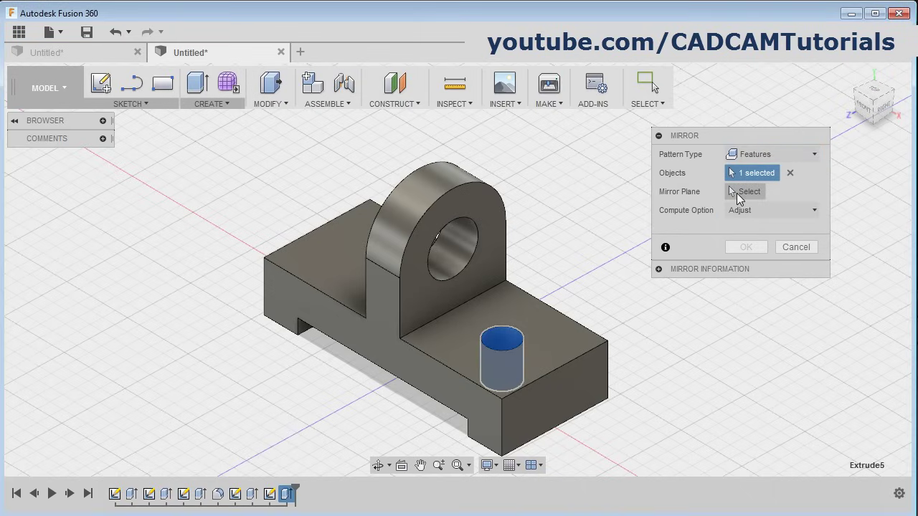
pyautogui.click(748, 193)
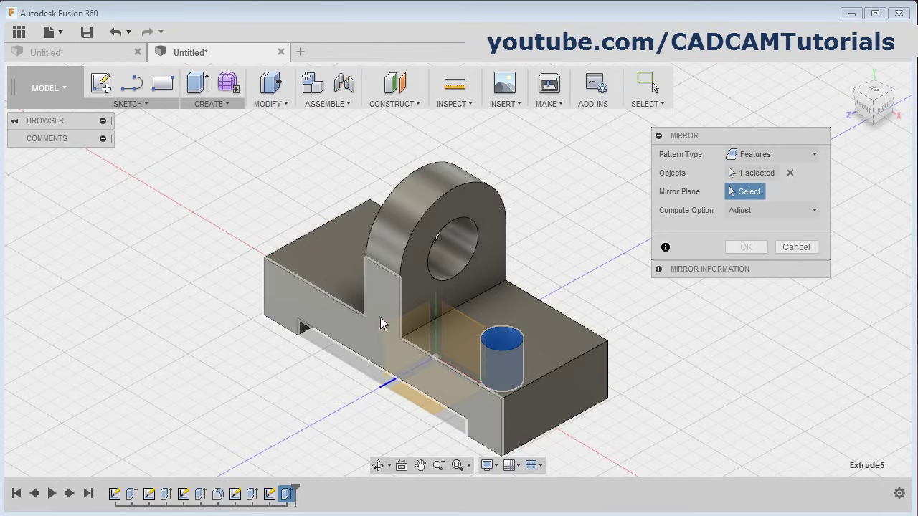
pyautogui.scroll(-5, 415, 325)
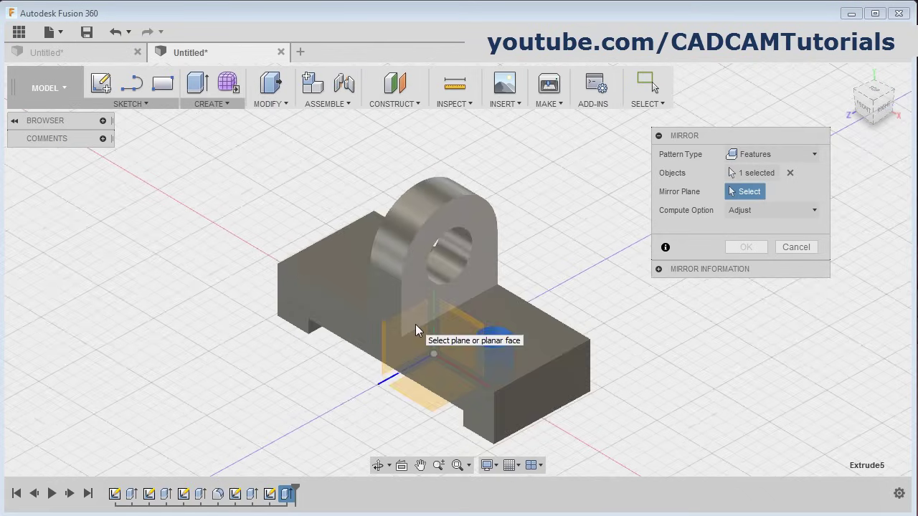
pyautogui.scroll(-3, 419, 320)
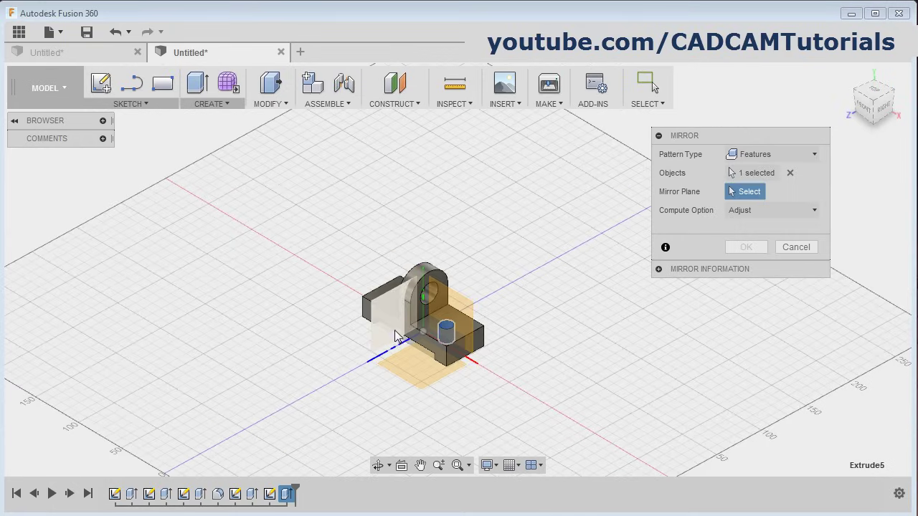